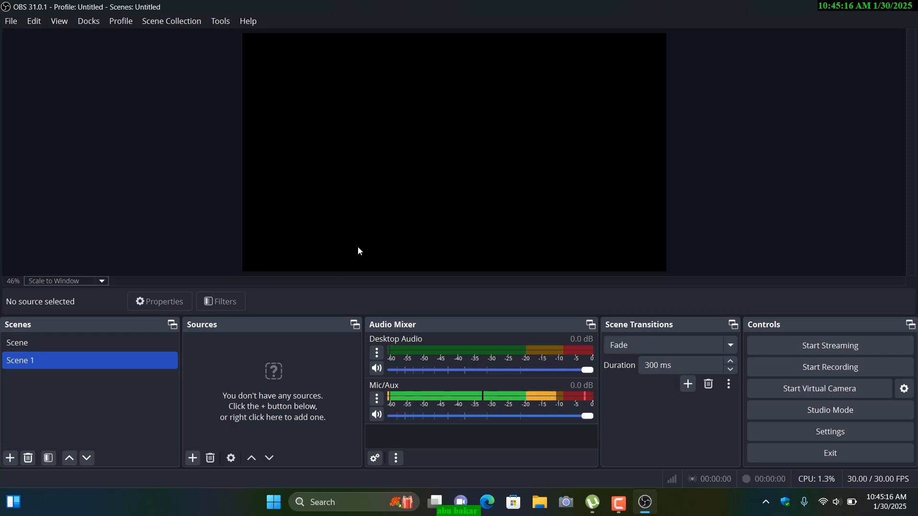
Add a Display Capture source of the 1920x1080 primary monitor at 0,0 to Scene 1
click(192, 458)
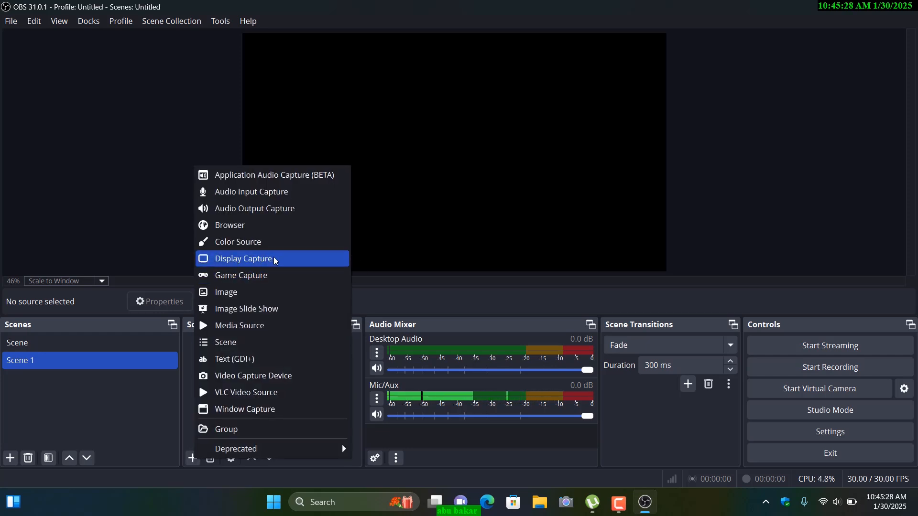
click(252, 264)
click(488, 325)
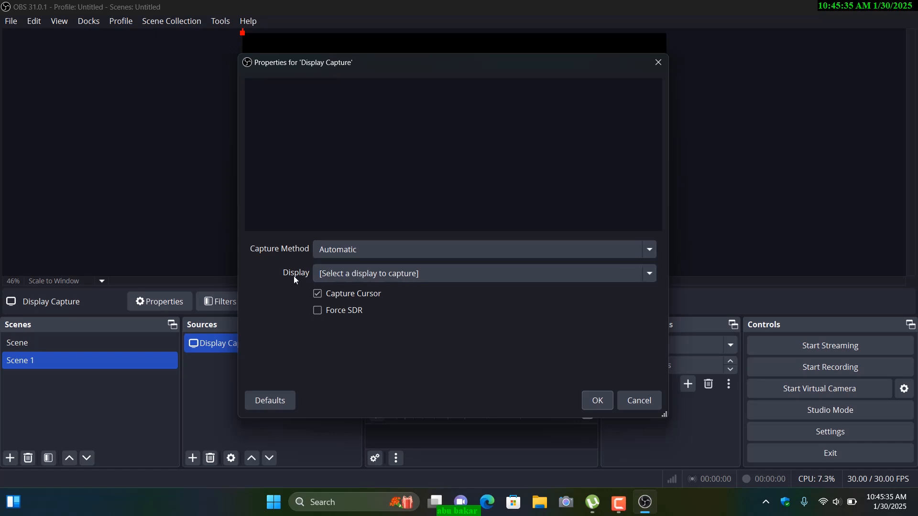
click(380, 277)
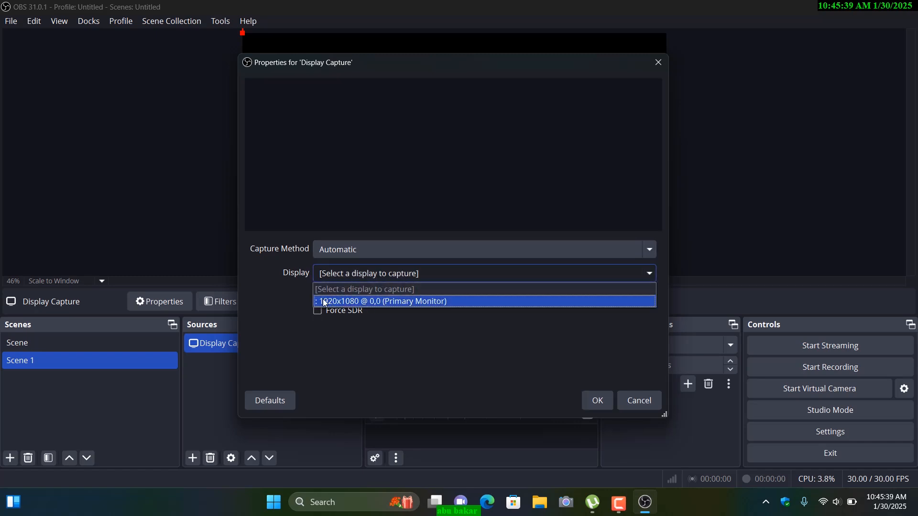
click(374, 302)
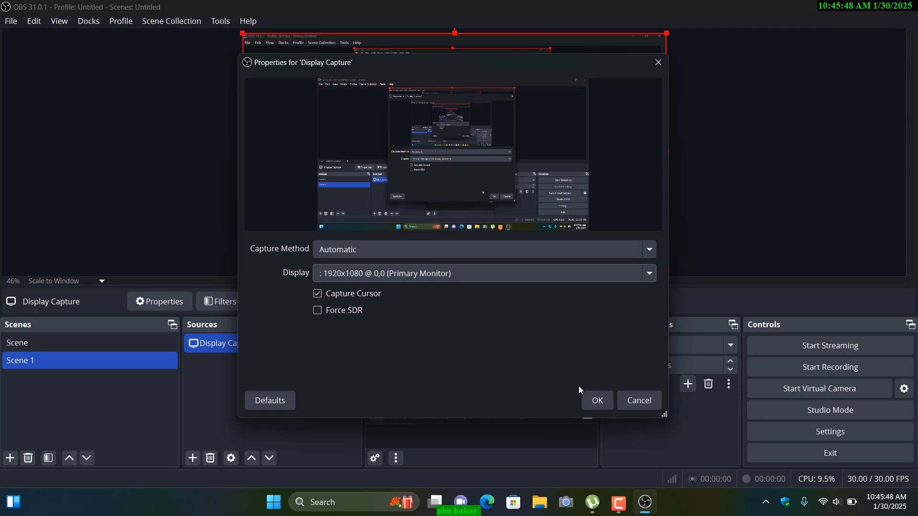
click(597, 406)
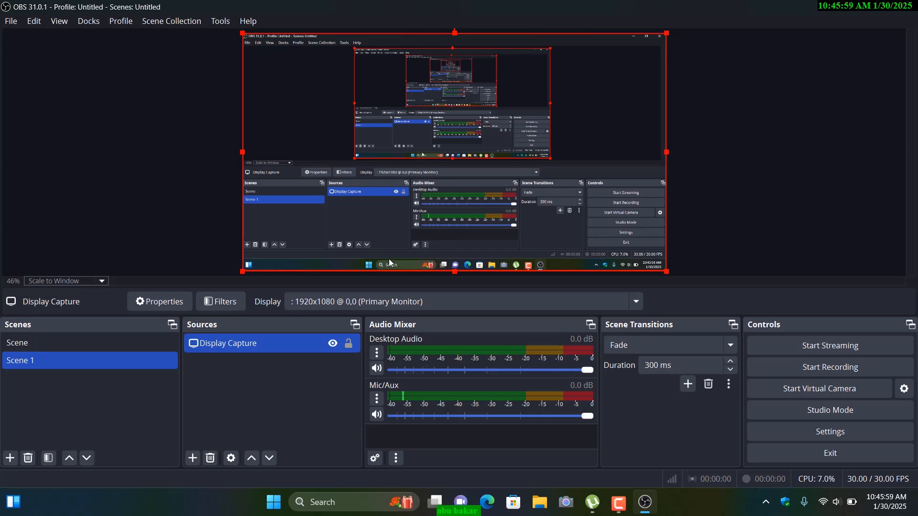
Add an Audio Input Capture source with its device left on Default
click(193, 459)
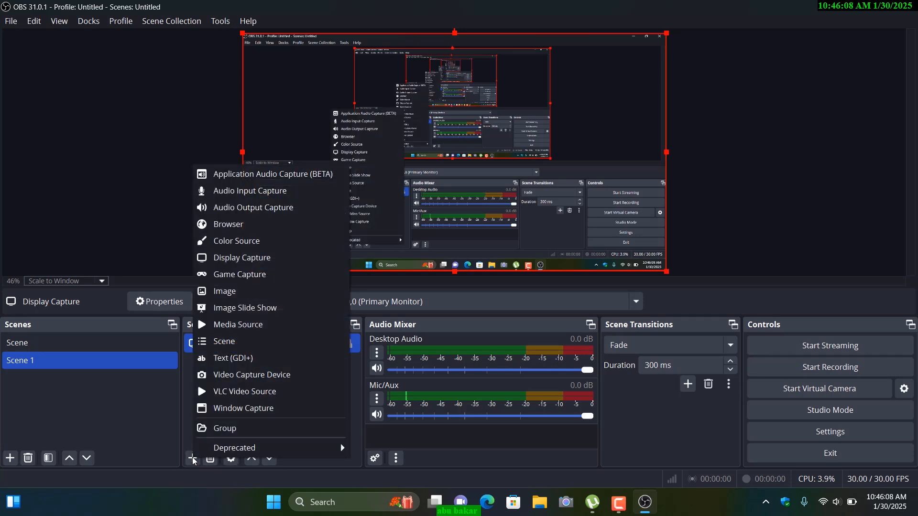
click(261, 195)
click(487, 322)
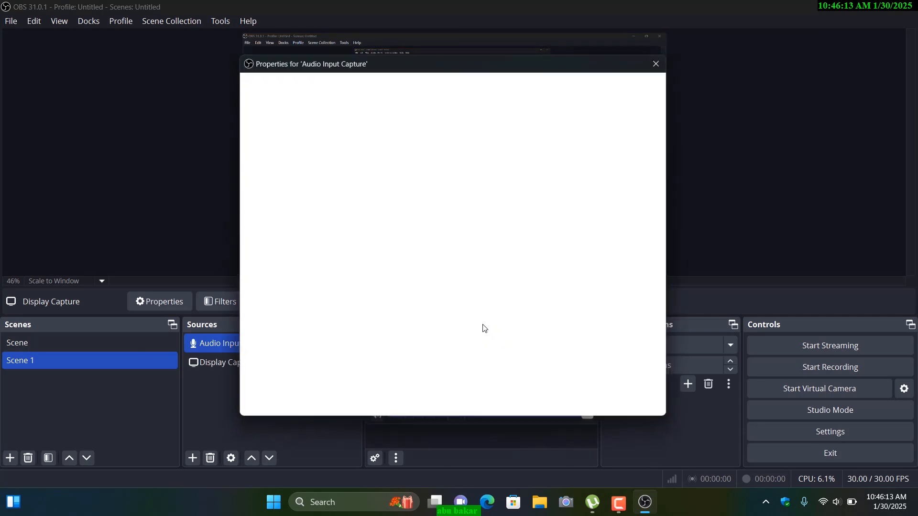
click(332, 94)
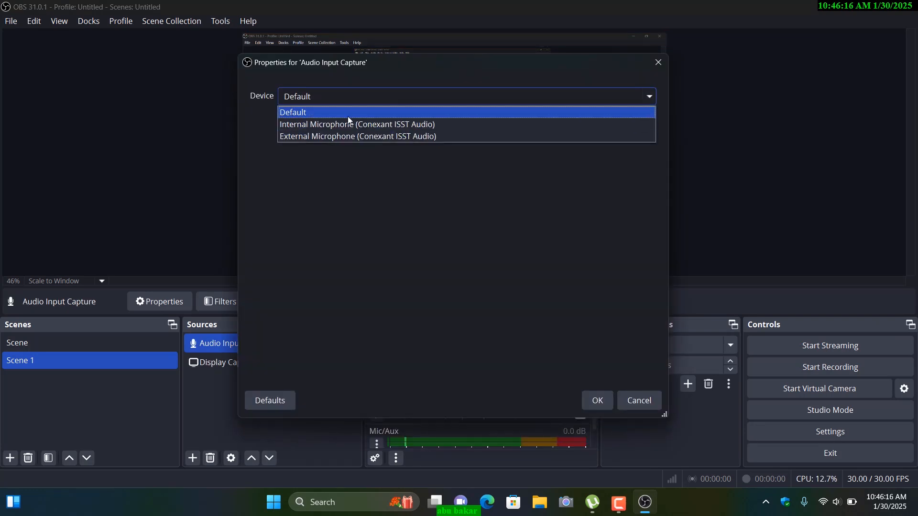
click(307, 113)
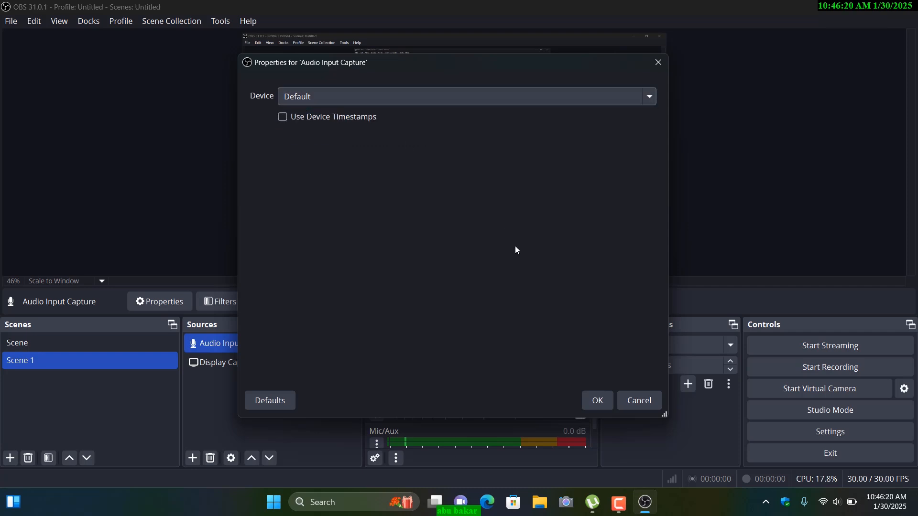
click(596, 400)
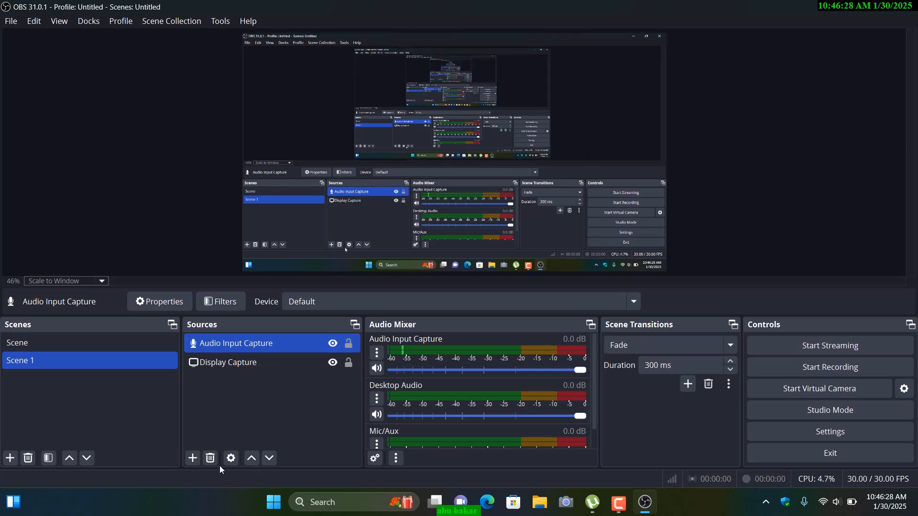
Add D:/All Logo PNG/bokkar.png as an image source, shrink it to about a third and place it top-right
click(193, 458)
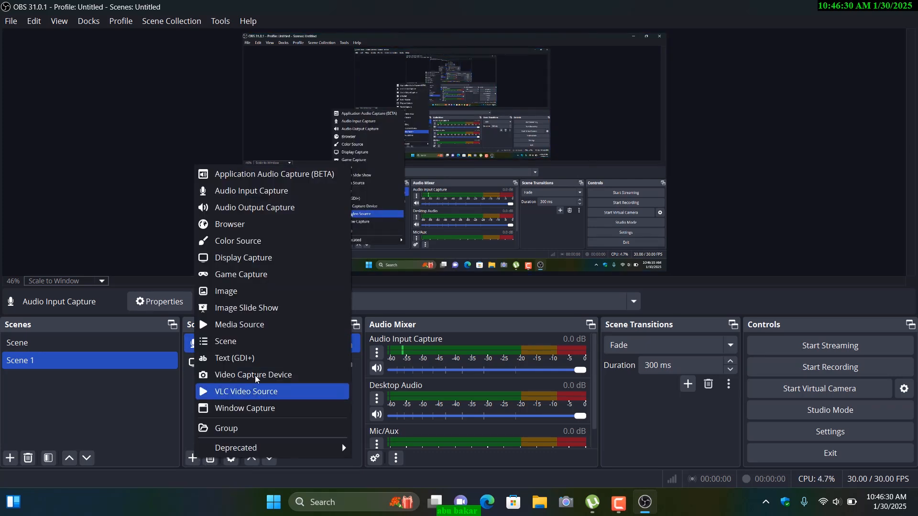
click(240, 291)
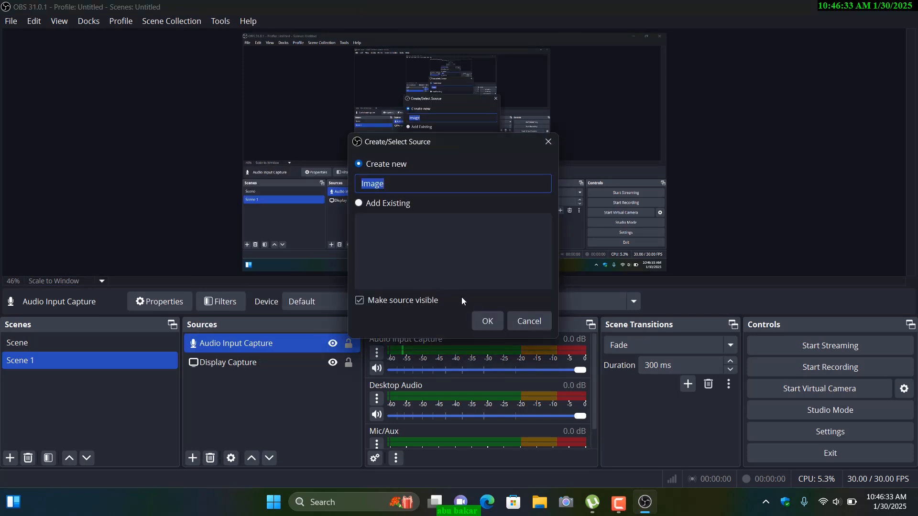
click(485, 320)
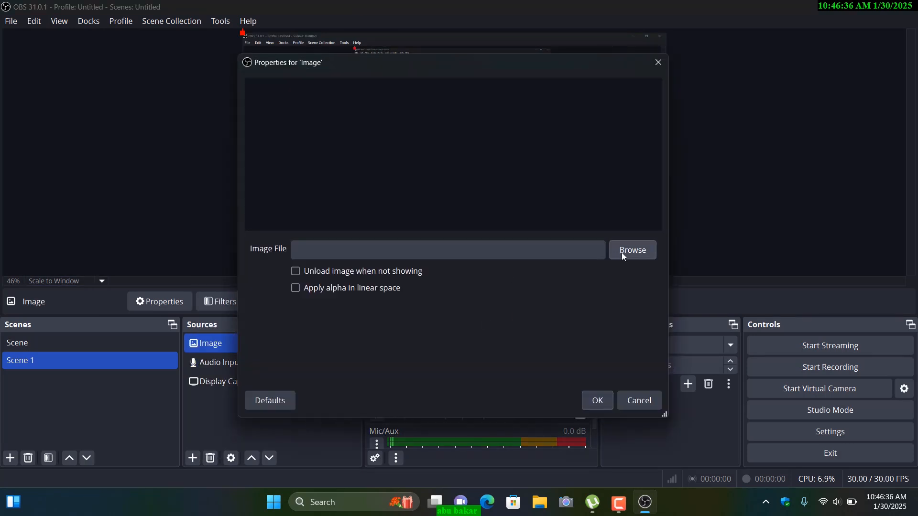
click(634, 254)
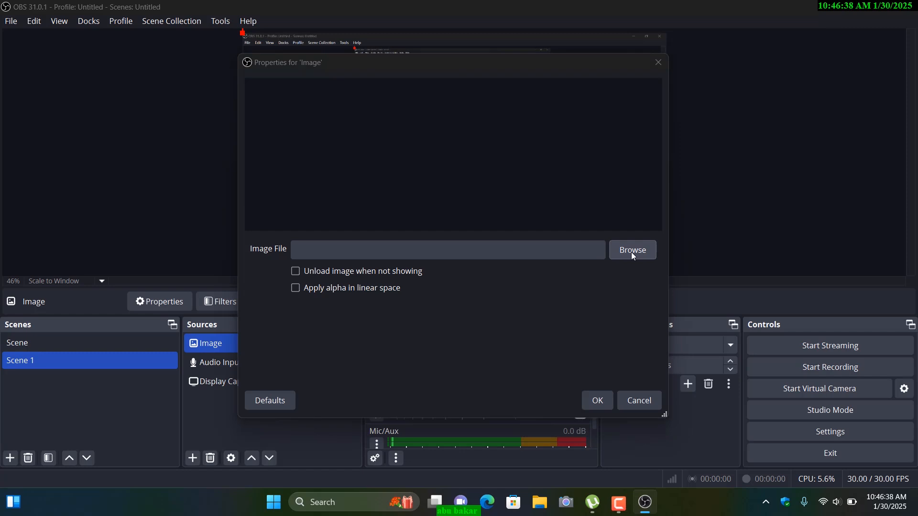
scroll(284, 268, down, 2)
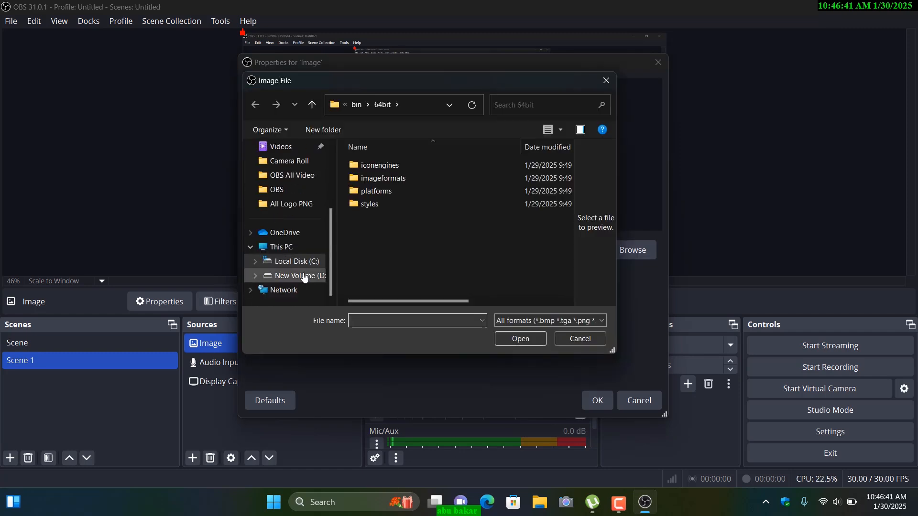
click(303, 276)
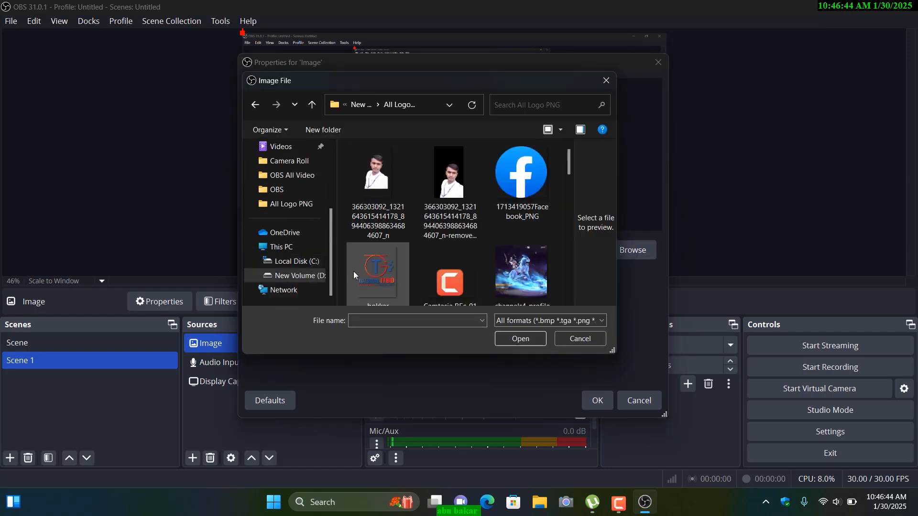
click(379, 267)
click(520, 339)
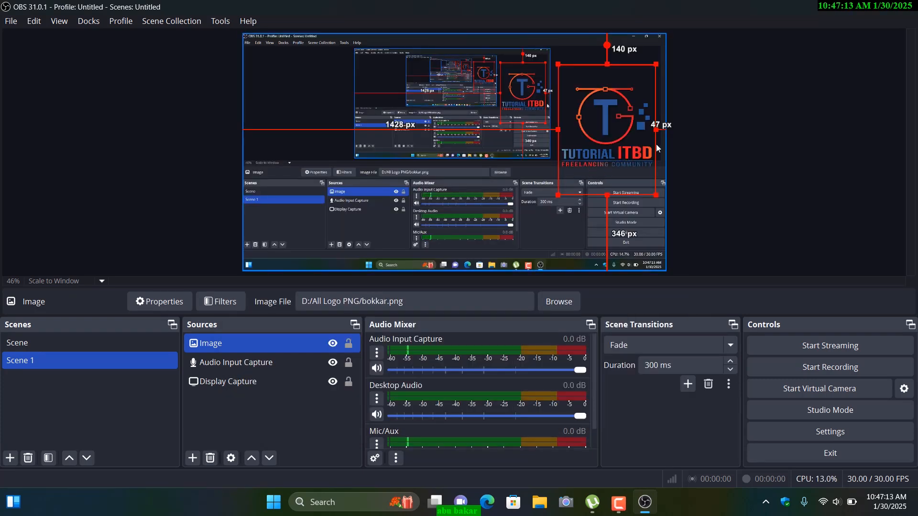
drag(655, 130, 637, 75)
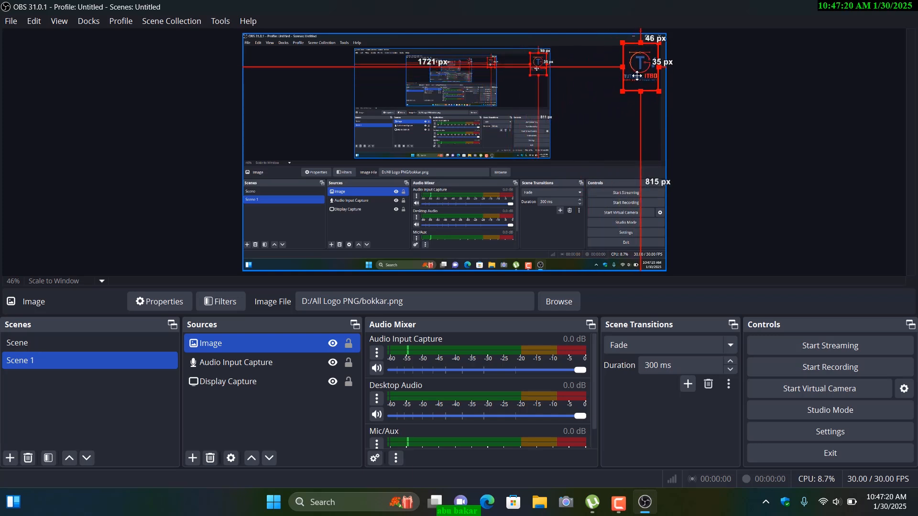
click(601, 88)
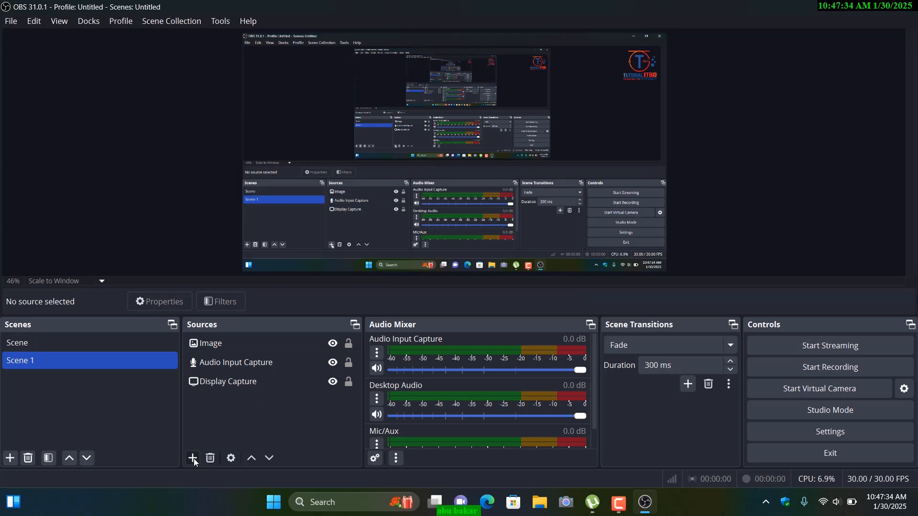
Add a Text (GDI+) source reading 'sdhashdkj nshsjakjs jkljdflasjdf djjdsjdi doado'
click(193, 457)
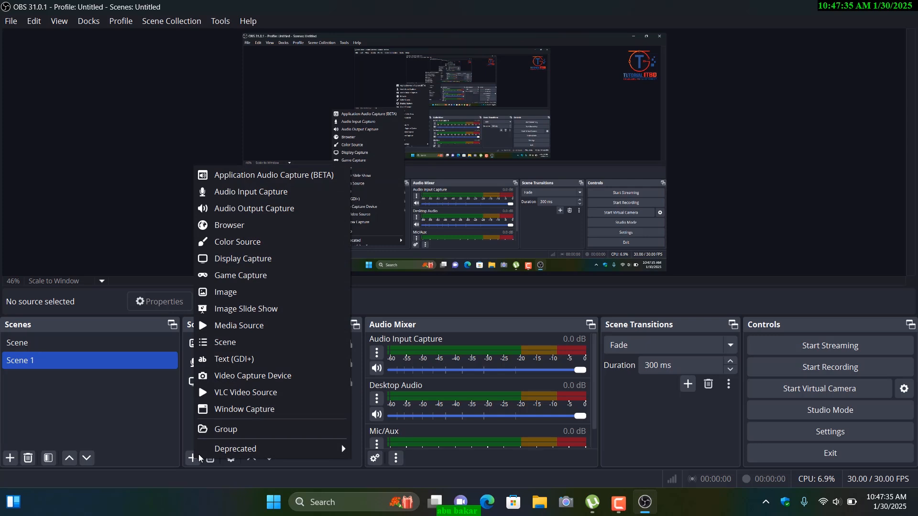
click(244, 359)
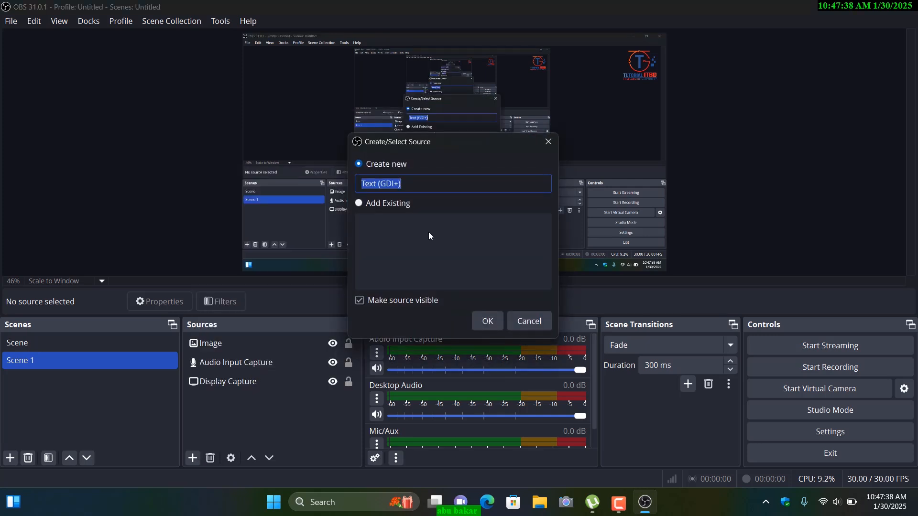
click(484, 320)
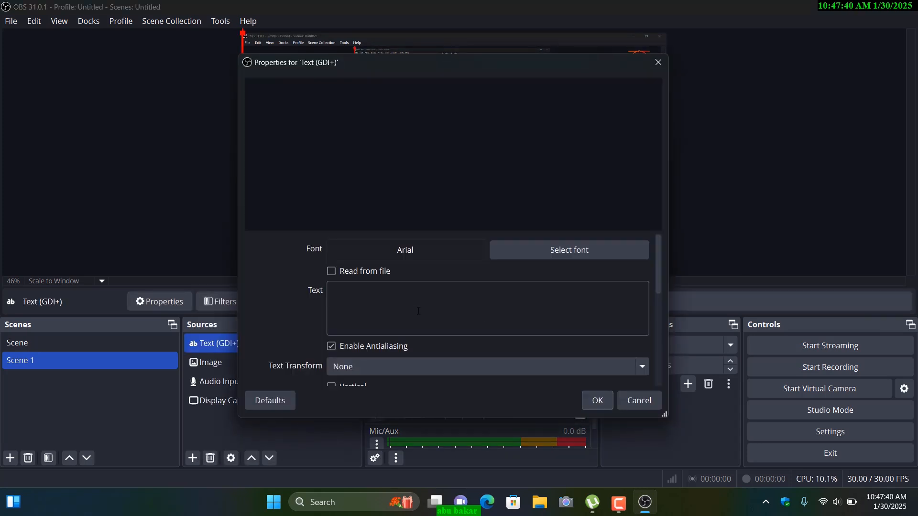
click(341, 298)
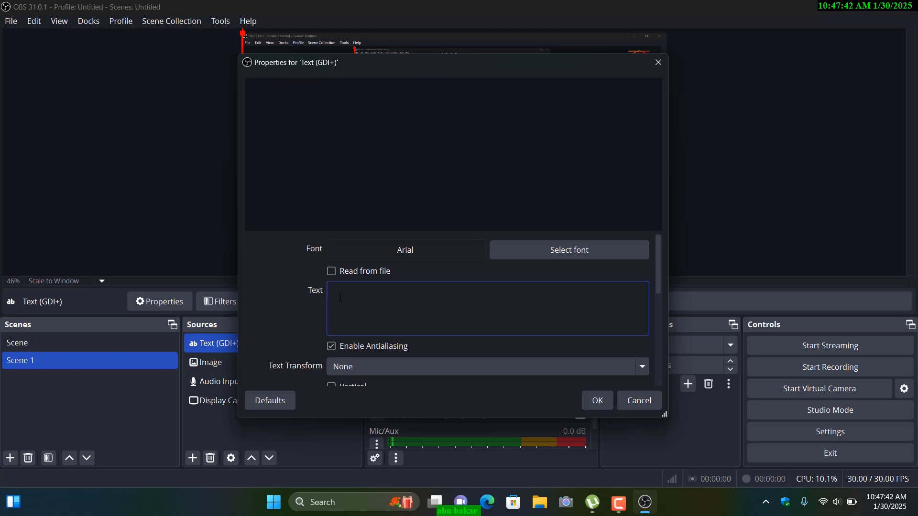
text(sdhashdkj nshsjakjs jkljdflasjdf djjdsjdi doado)
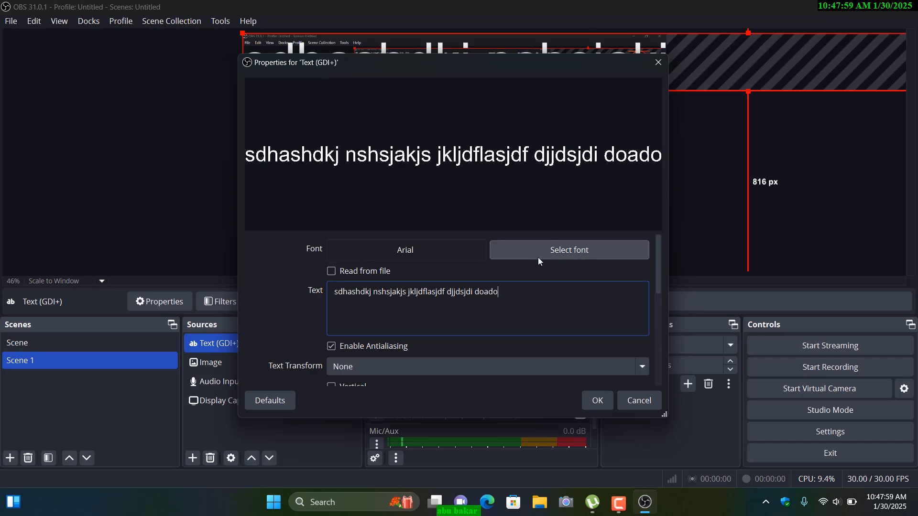
Set the text font to Arial Regular and its colour to green #00aa00
click(565, 249)
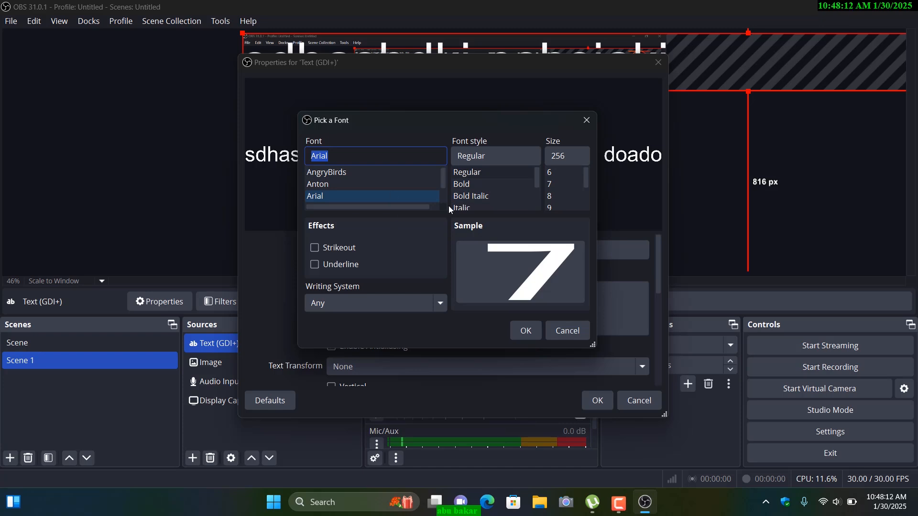
click(525, 330)
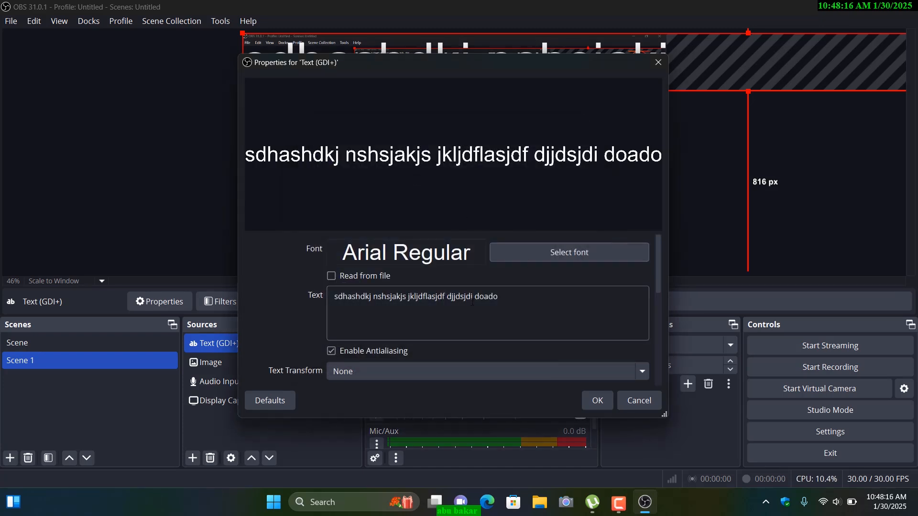
scroll(658, 276, down, 3)
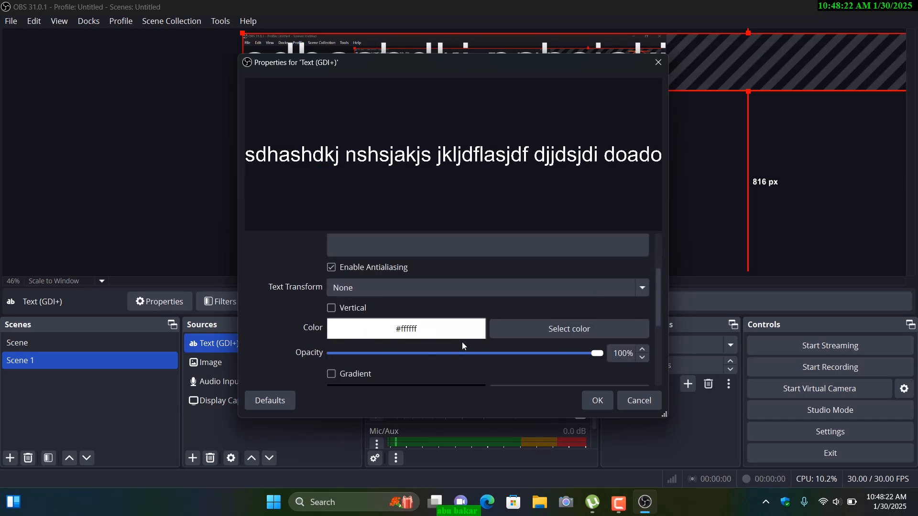
click(557, 329)
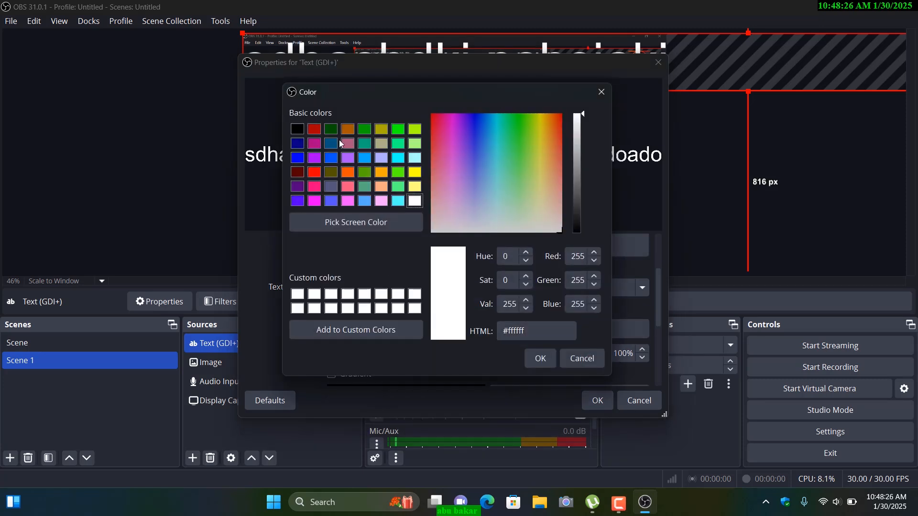
click(365, 128)
click(540, 359)
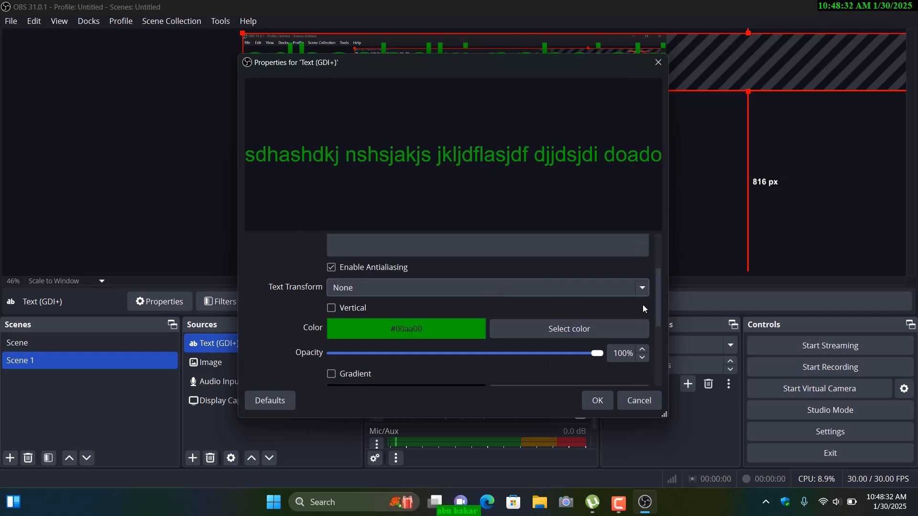
scroll(655, 299, down, 2)
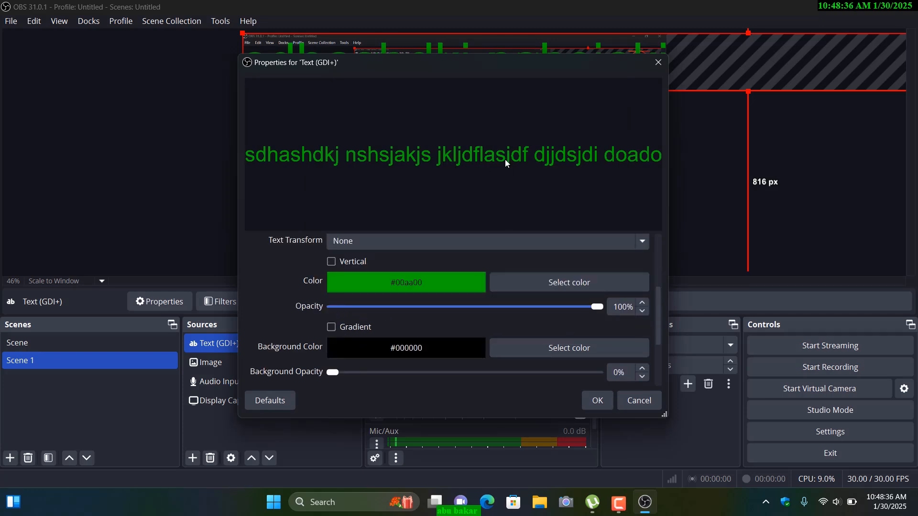
Set text opacity to 38% and a dark red #aa0000 background at 100% opacity, then apply
drag(599, 306, 636, 323)
click(578, 351)
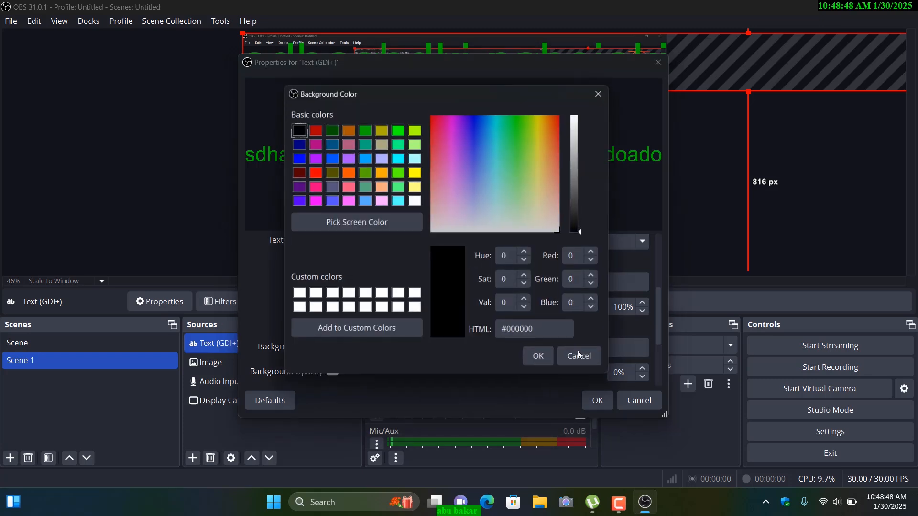
click(314, 131)
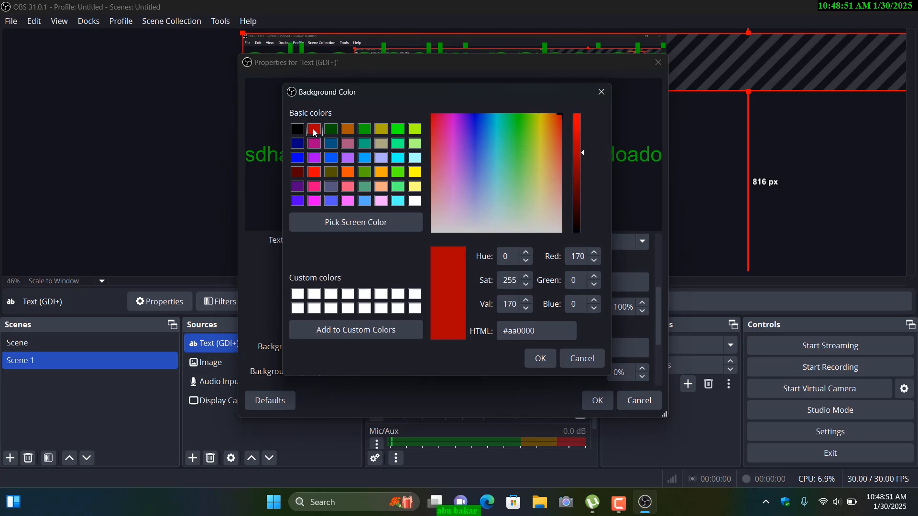
click(540, 359)
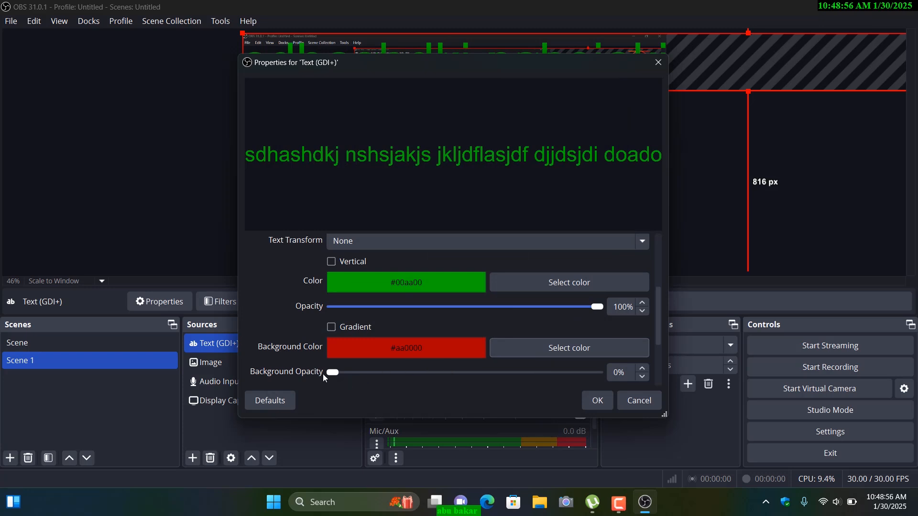
drag(329, 378, 603, 377)
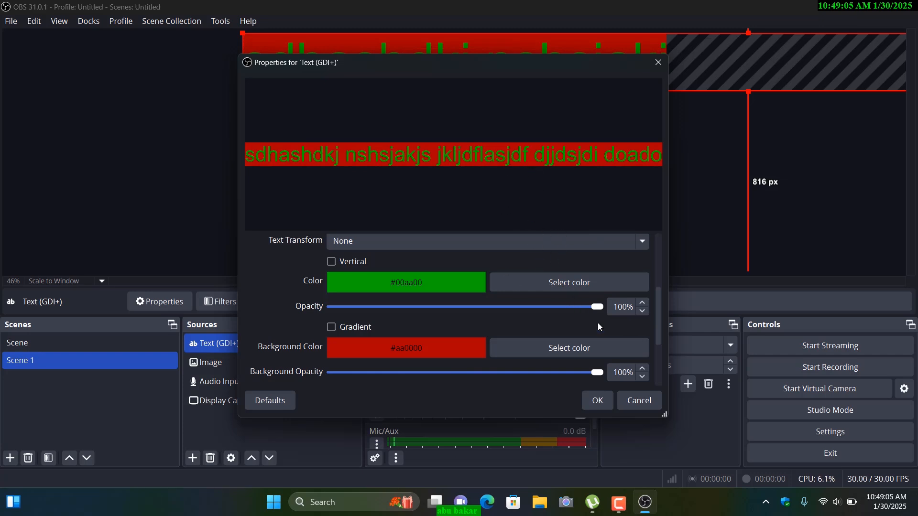
scroll(597, 323, down, 1)
scroll(658, 305, down, 2)
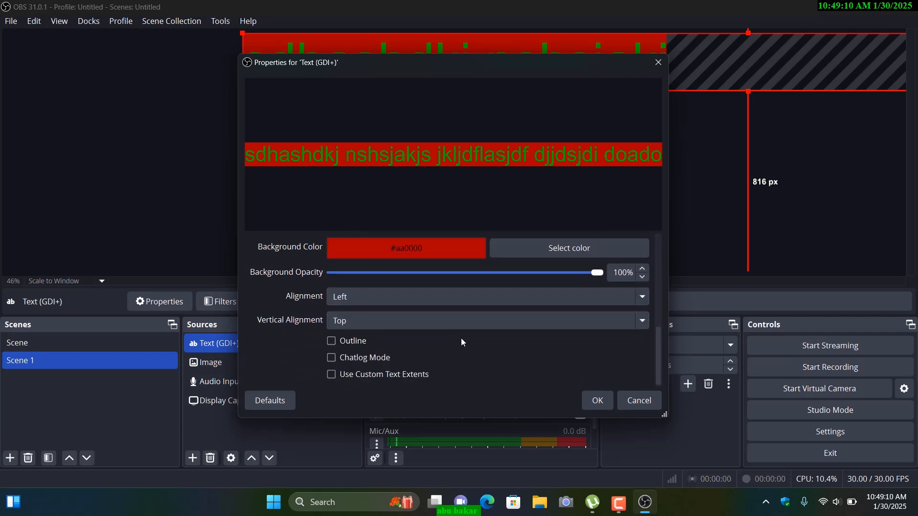
scroll(543, 323, up, 1)
click(600, 400)
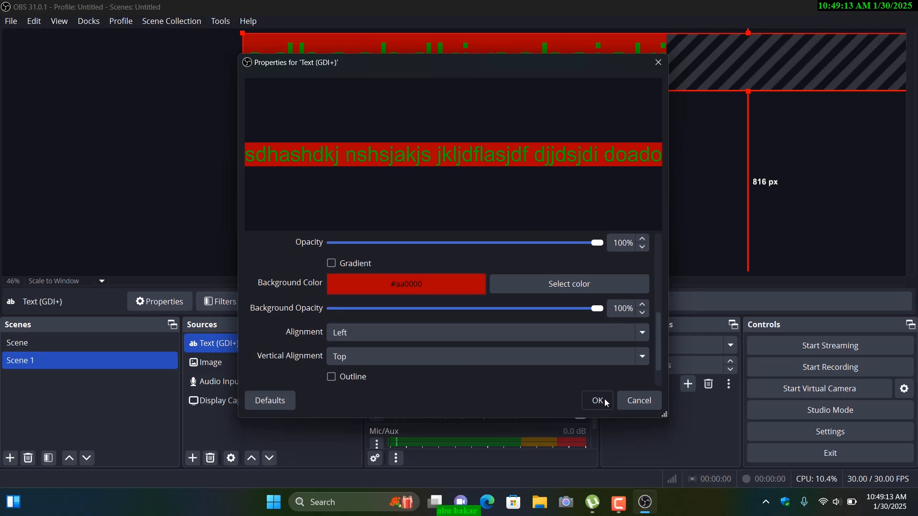
Snap the text banner to the canvas bottom, stretch it to the right edge and flatten its height
drag(575, 75, 334, 139)
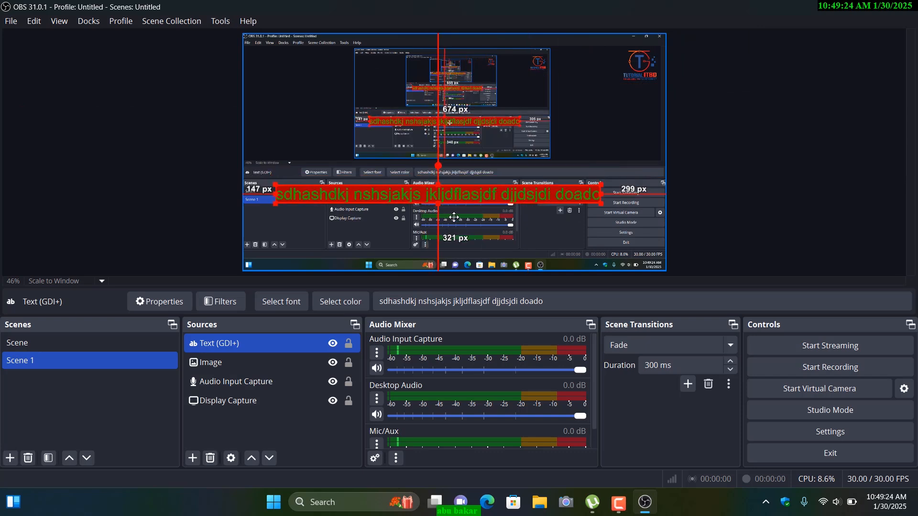
drag(454, 217, 465, 262)
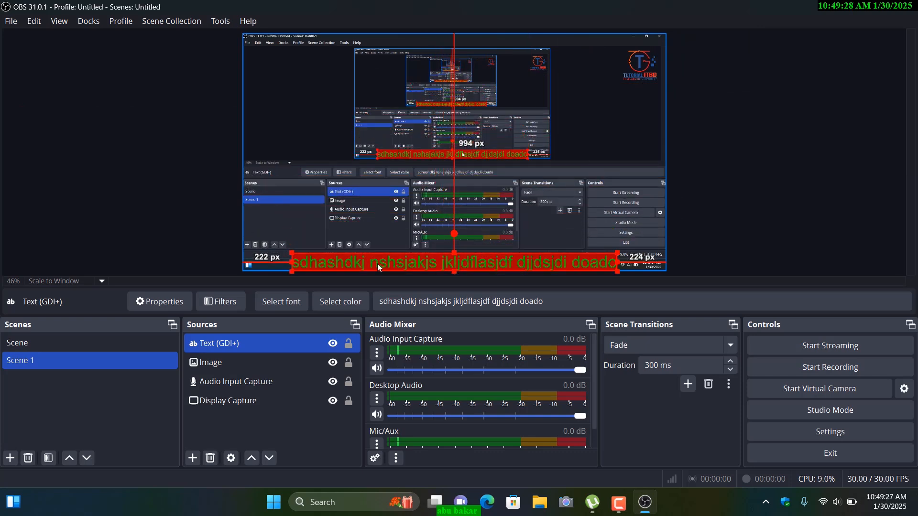
drag(616, 261, 669, 262)
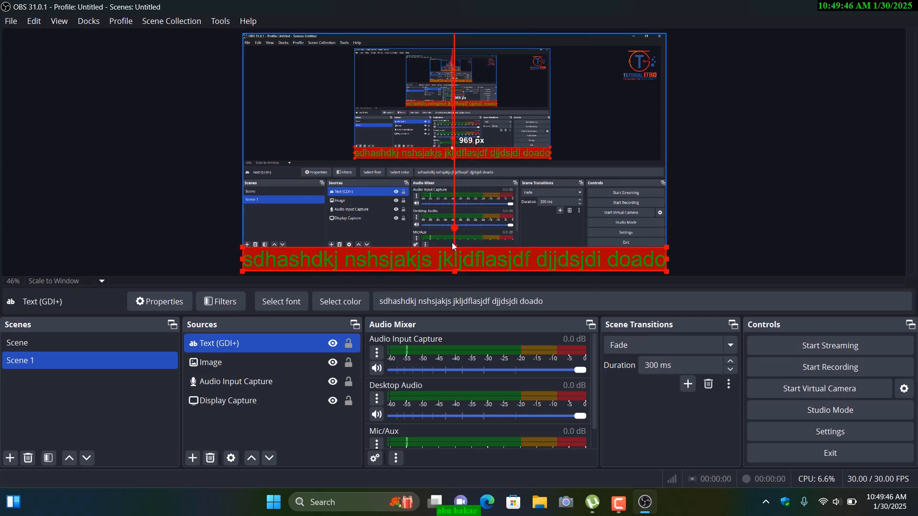
drag(454, 247, 455, 252)
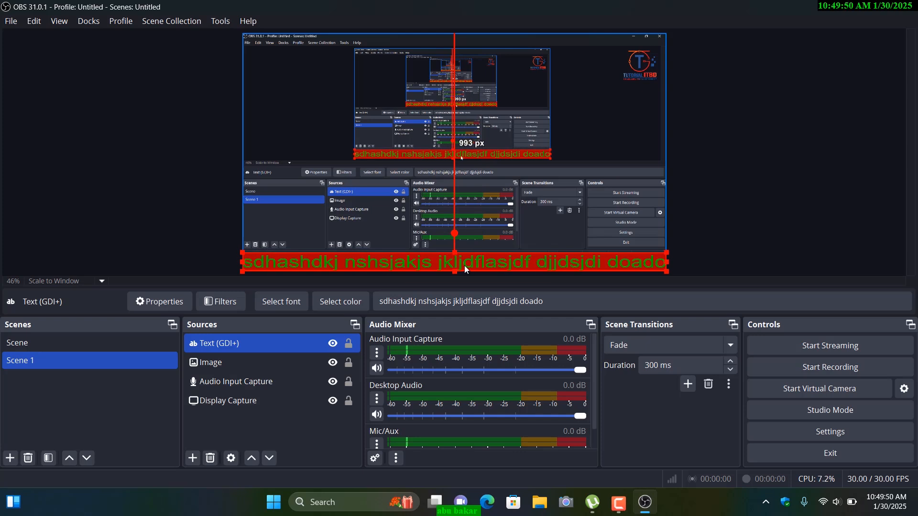
drag(454, 254, 457, 256)
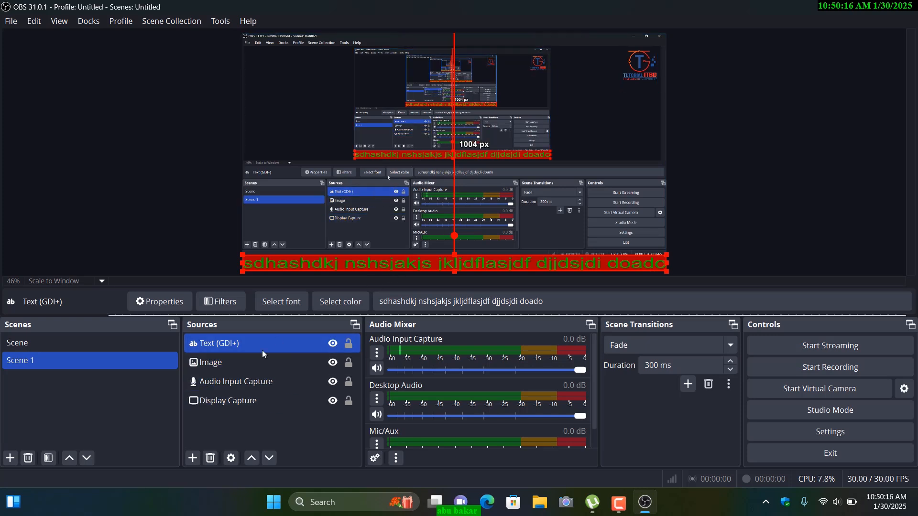
click(193, 457)
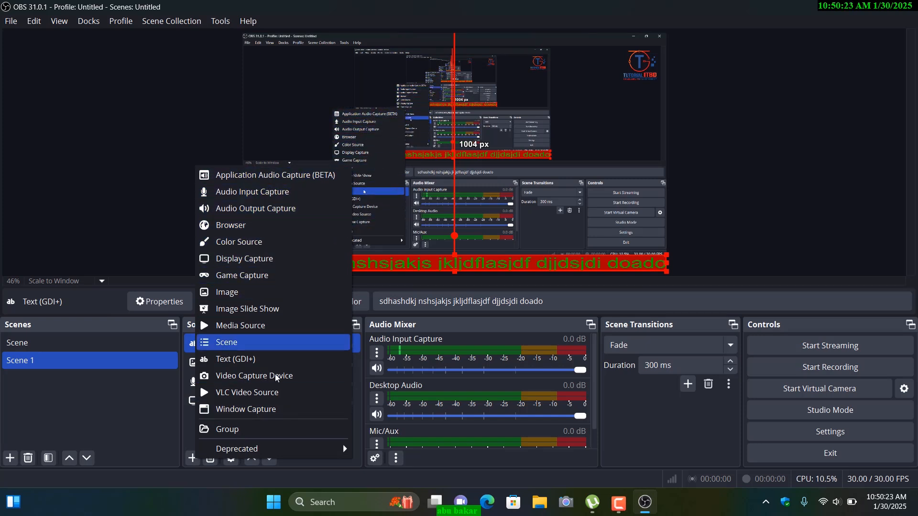
click(412, 337)
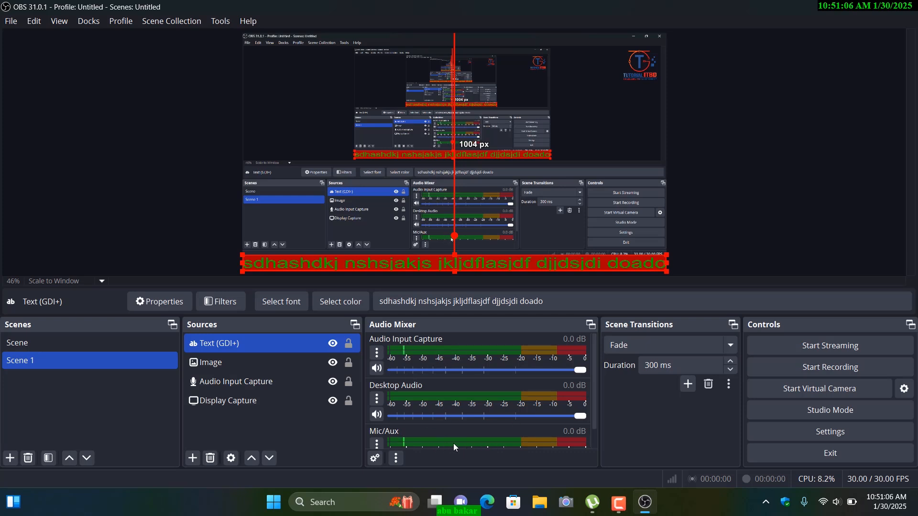
scroll(453, 443, down, 1)
Set Mic/Auxiliary Audio to Disabled in the Audio settings, then apply and save
click(813, 433)
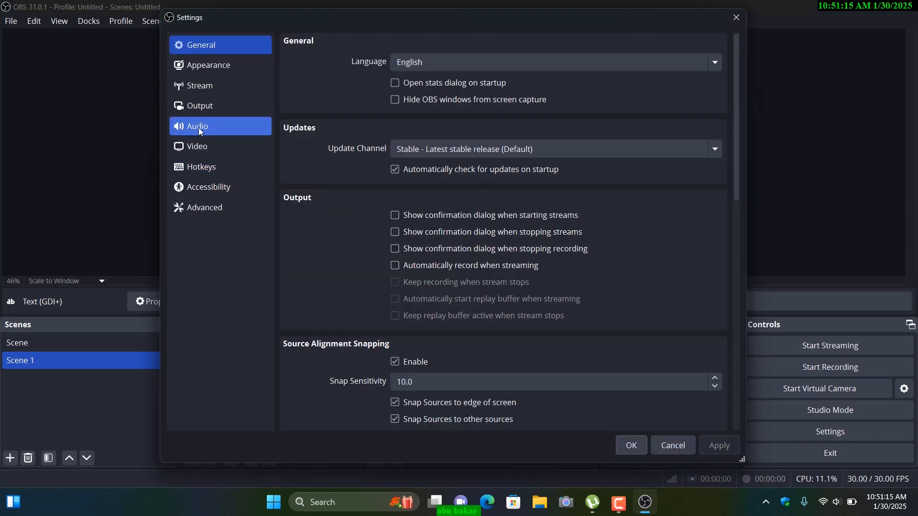
click(202, 128)
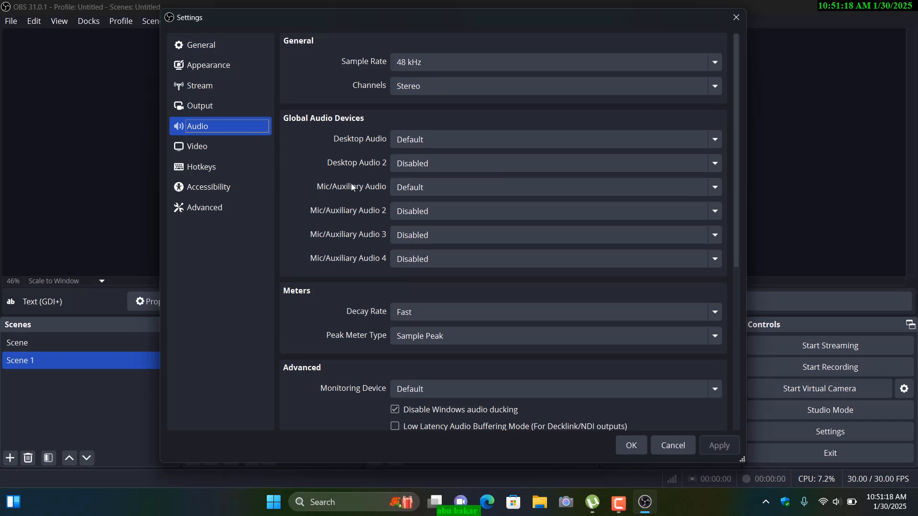
click(412, 190)
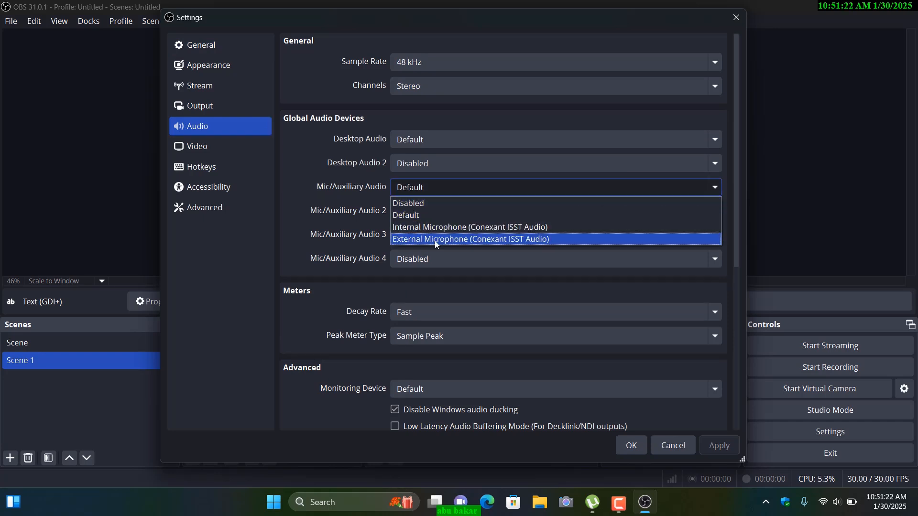
click(427, 204)
click(719, 446)
click(632, 447)
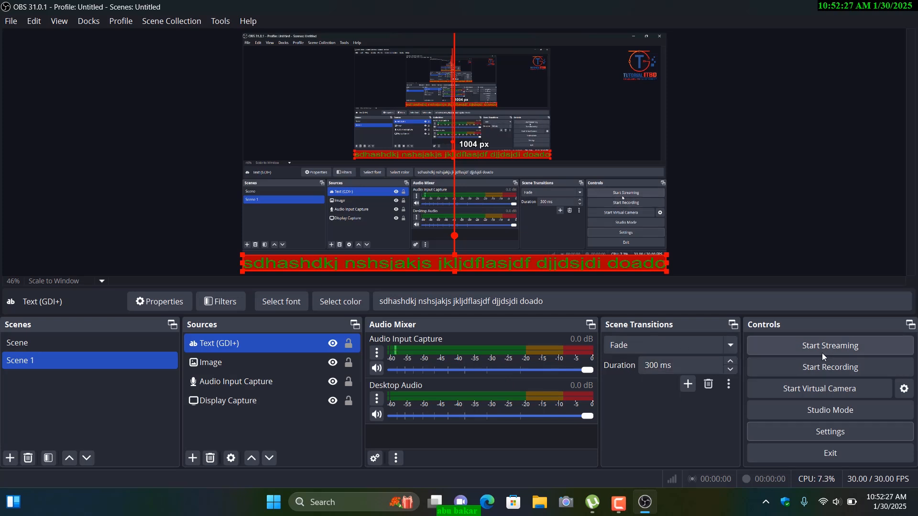
Reopen Settings from the Controls dock and go to the Output page
click(831, 432)
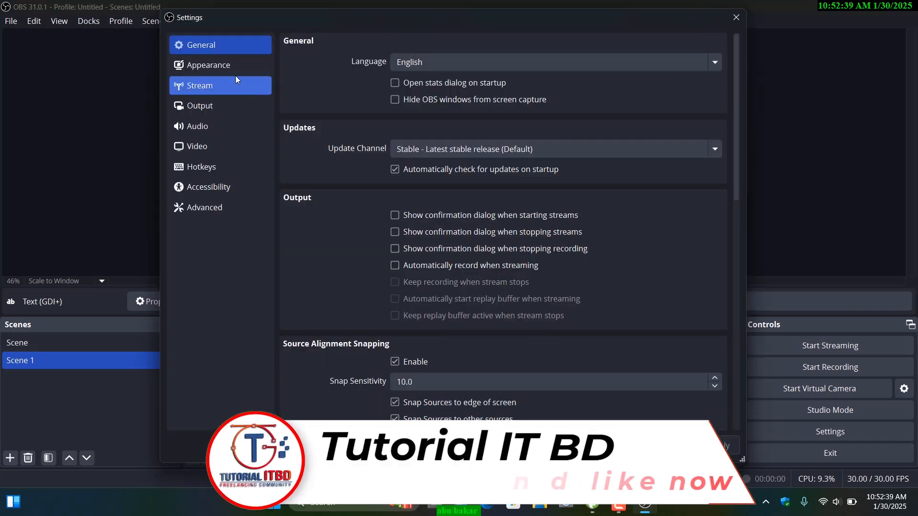
click(212, 106)
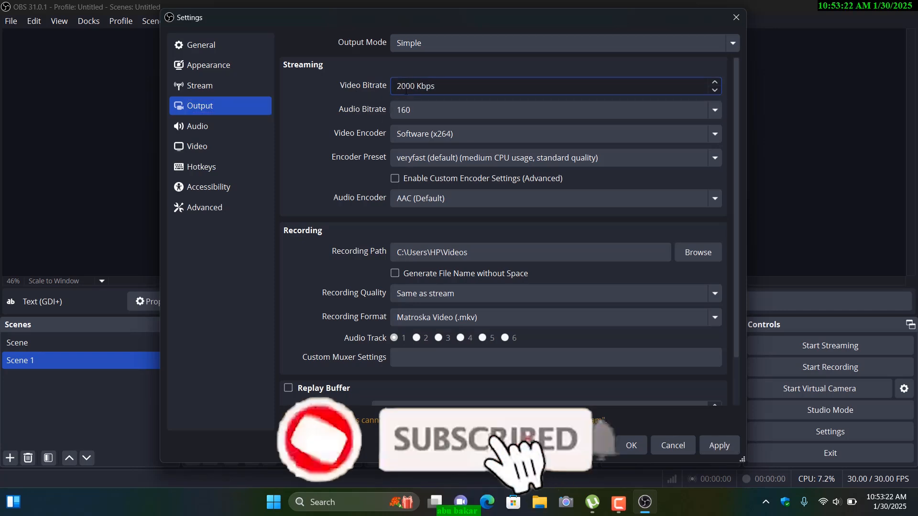
Change the video bitrate from 2000 to 2500 Kbps, keeping the Software (x264) encoder
double_click(406, 86)
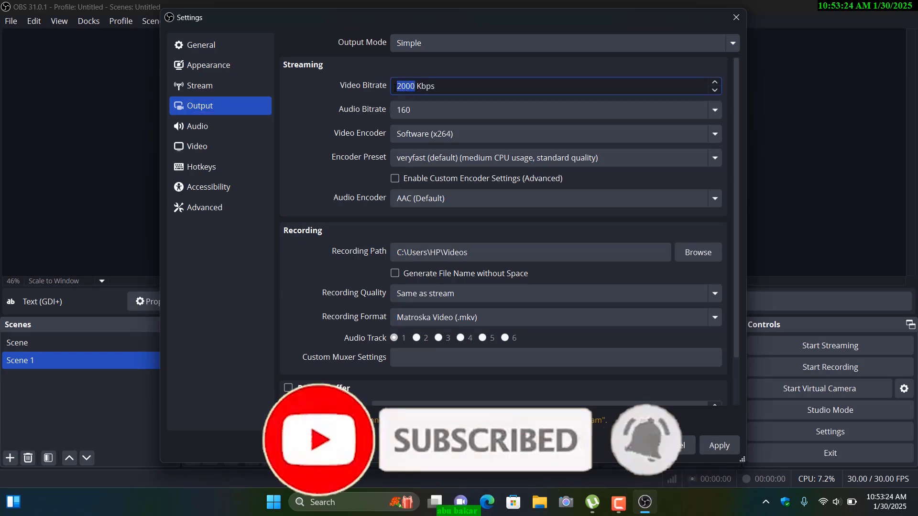
text(2500)
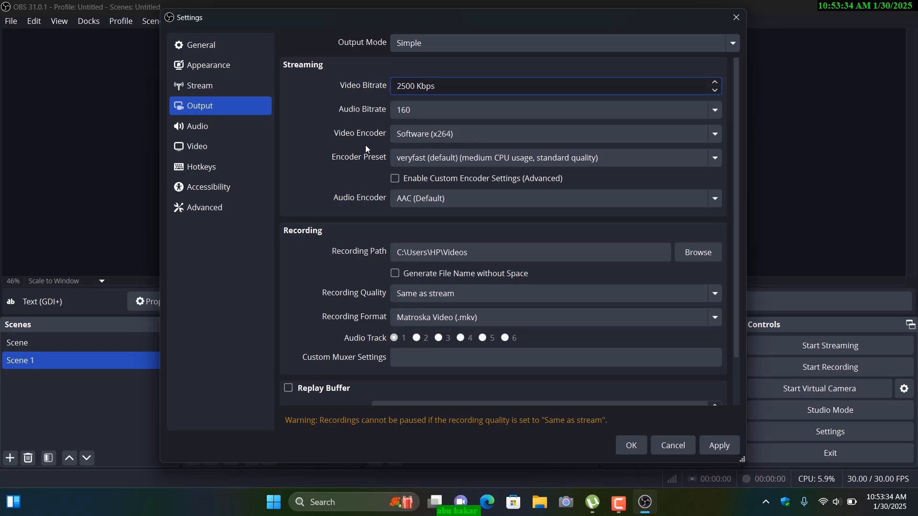
click(414, 137)
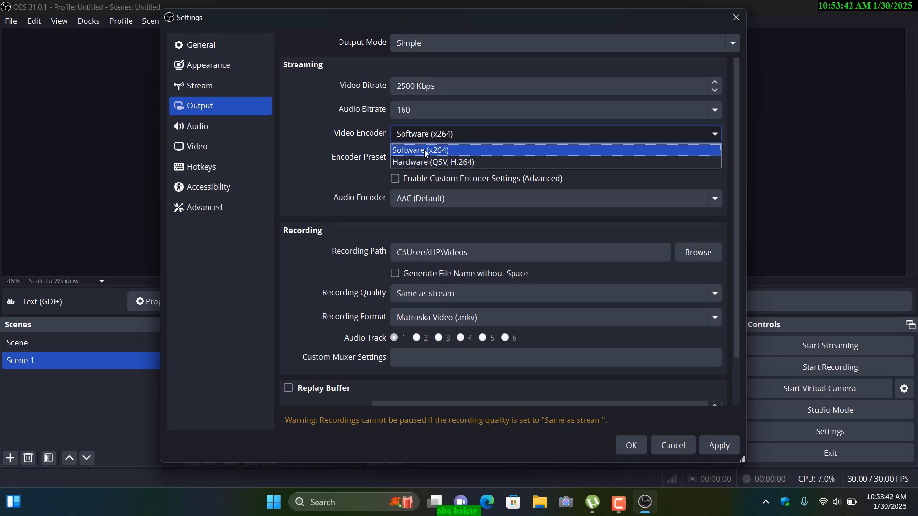
click(423, 150)
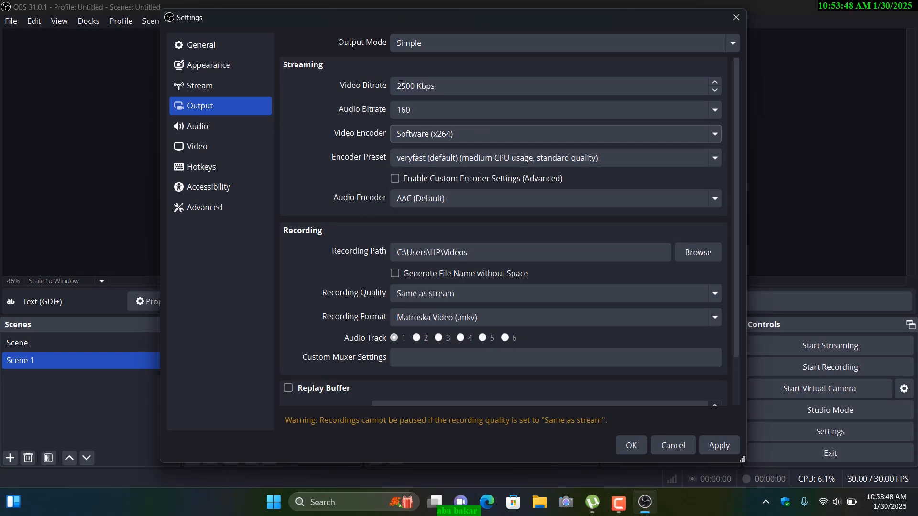
Switch the output mode to Advanced and keep x264 as the streaming encoder
click(419, 46)
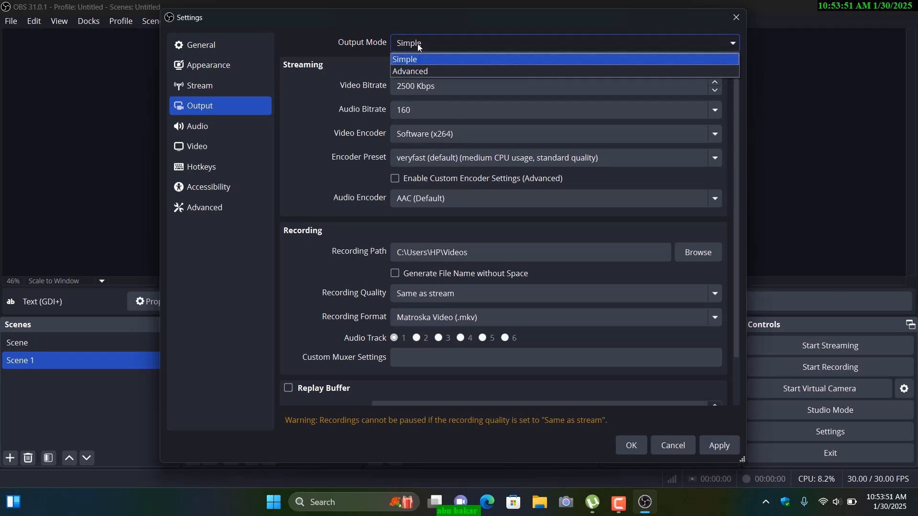
click(429, 70)
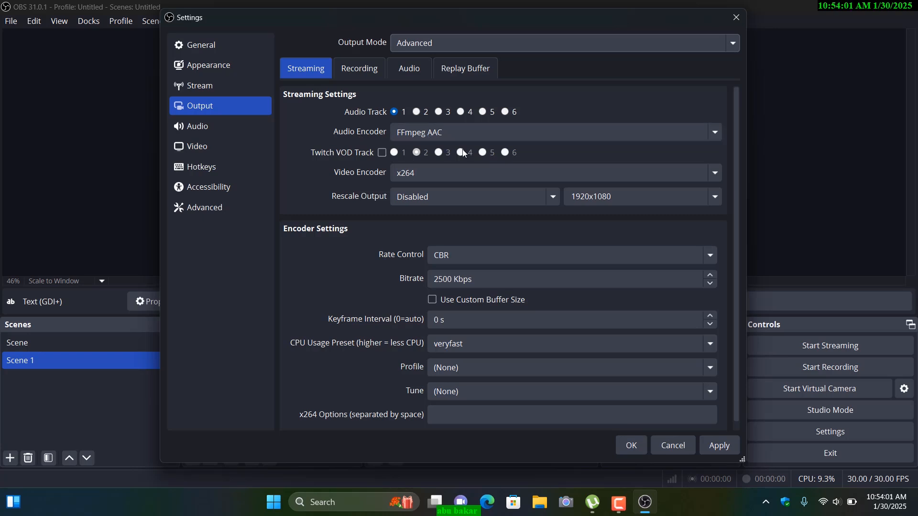
click(426, 170)
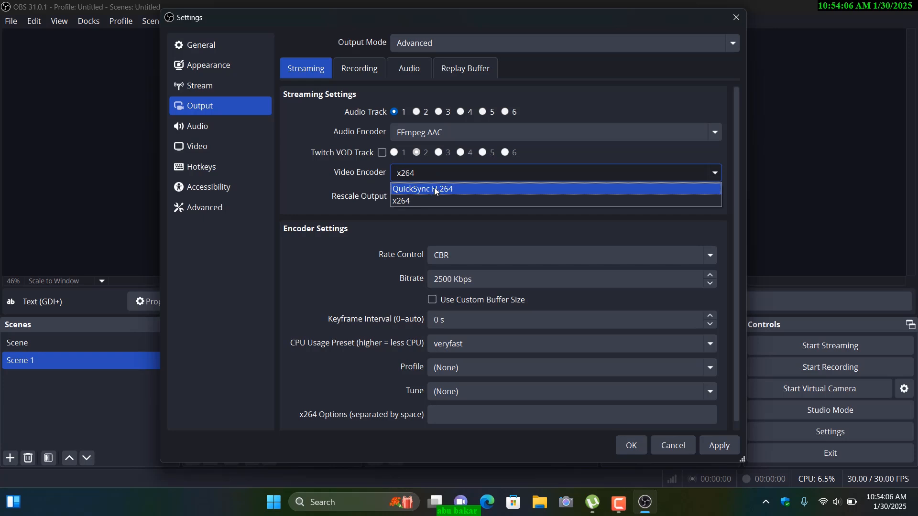
click(414, 202)
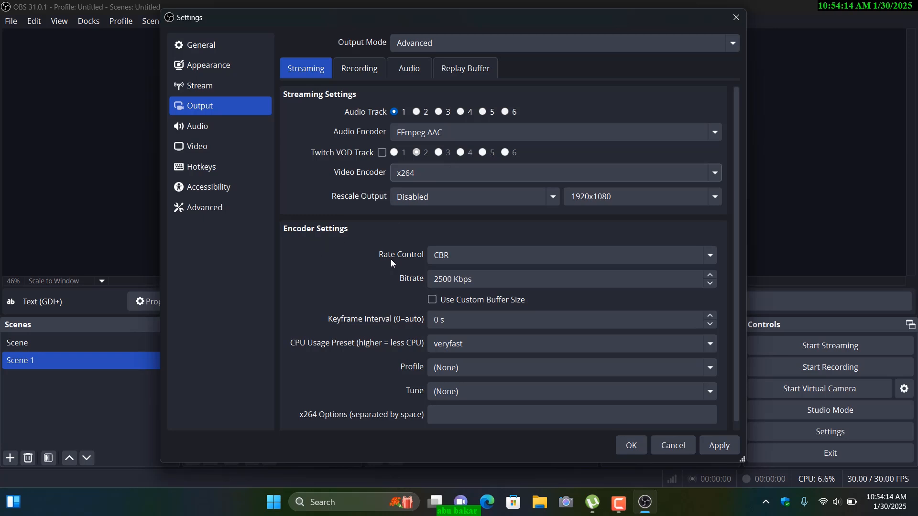
Go through the rate control options, ending with streaming at CBR and 2500 Kbps
click(502, 255)
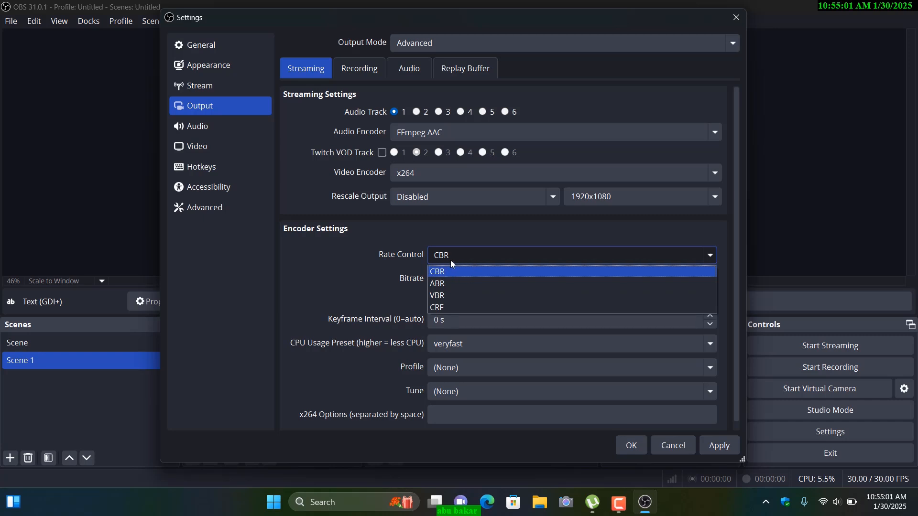
click(443, 283)
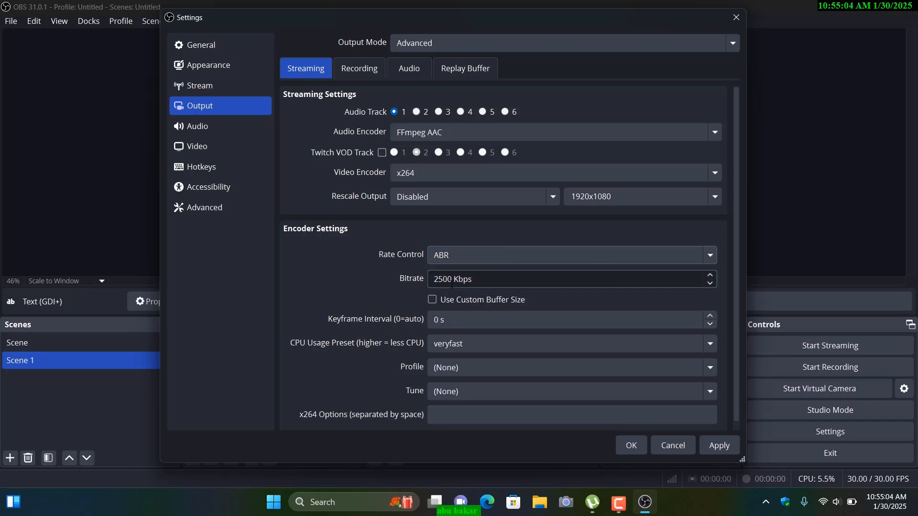
click(455, 260)
click(444, 275)
scroll(462, 263, up, 1)
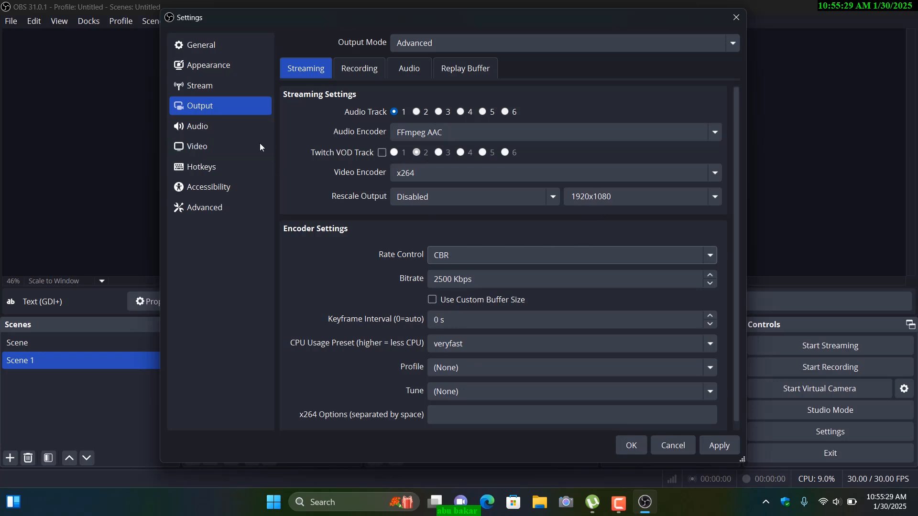
Set the scaled output resolution to 1920x1080 and 60 FPS in Video settings, then apply and save
click(213, 150)
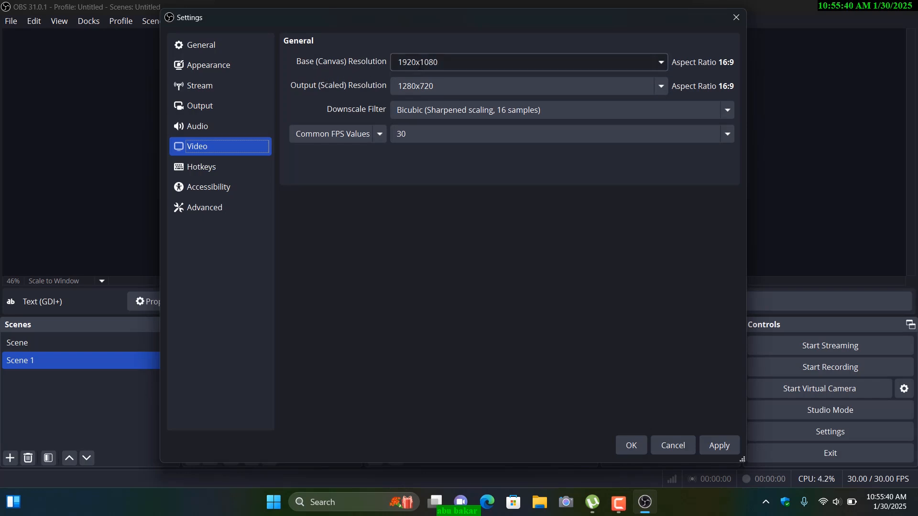
click(472, 66)
click(642, 88)
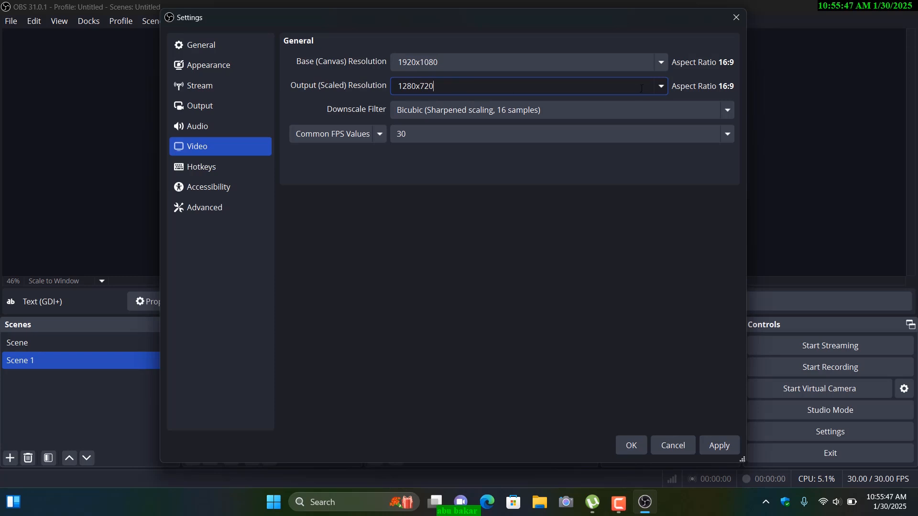
click(663, 87)
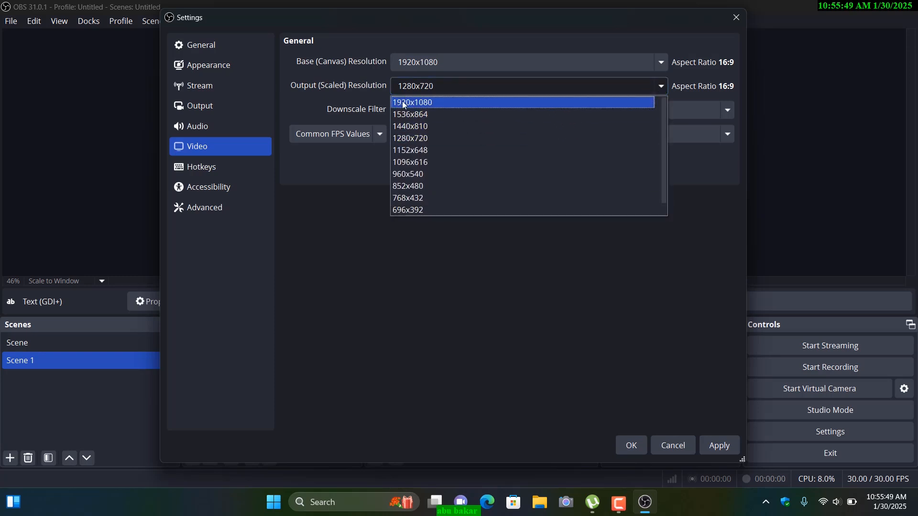
click(418, 103)
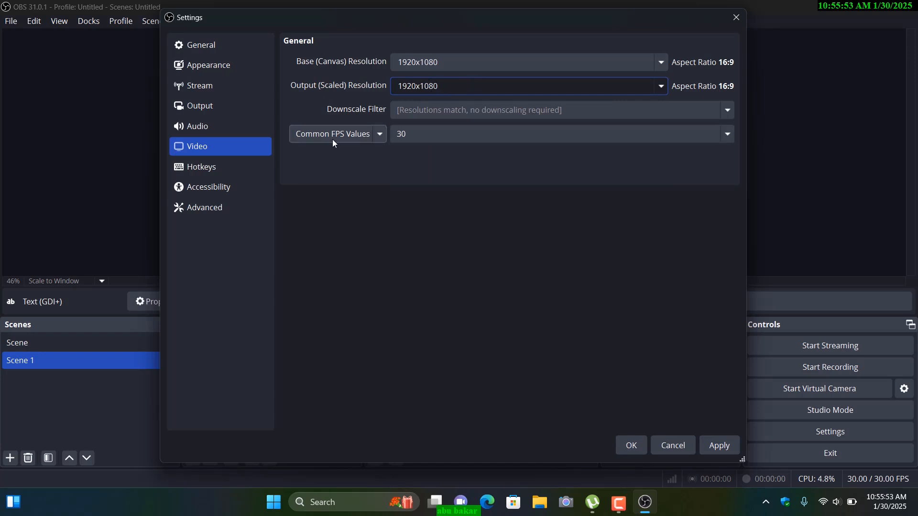
click(414, 134)
click(411, 257)
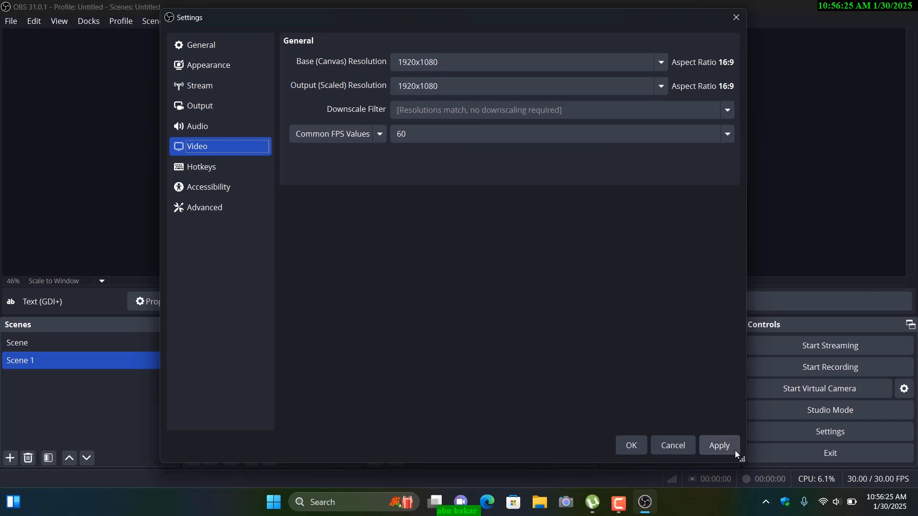
click(730, 452)
click(634, 447)
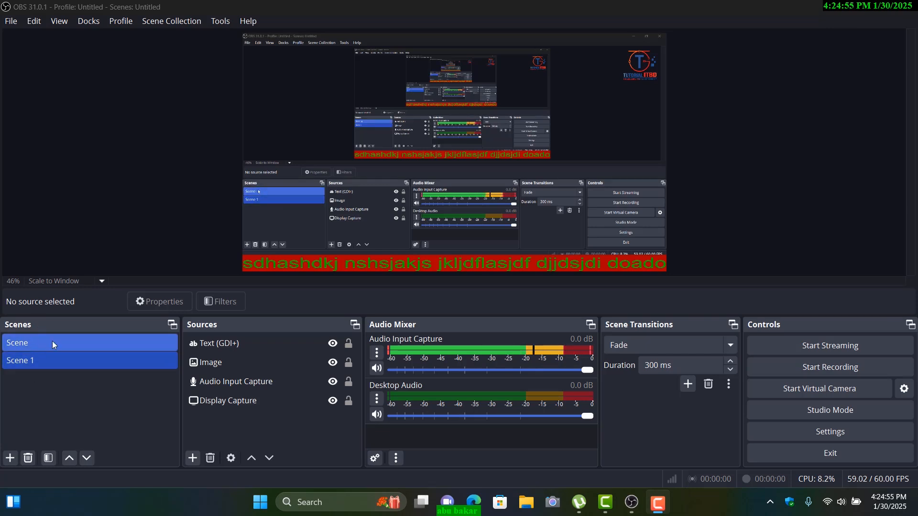
Create an empty scene named Scene 2 and begin adding a source to it
click(10, 458)
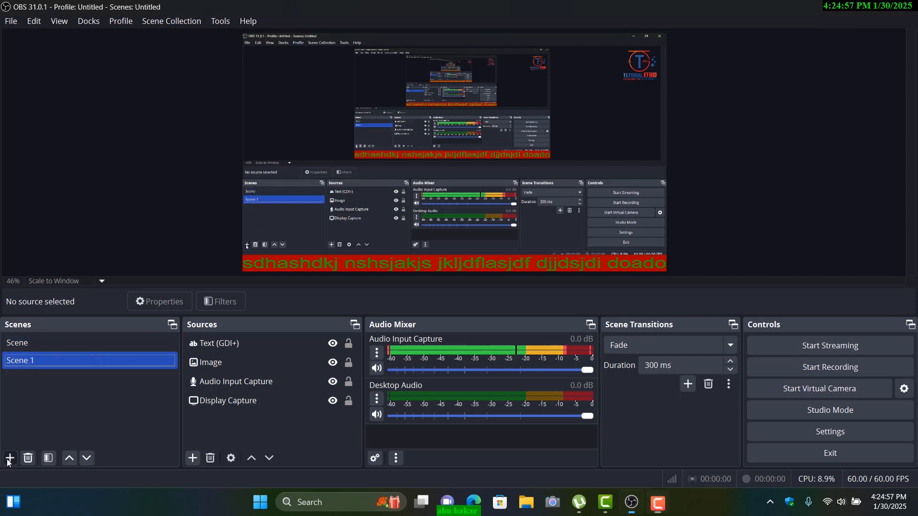
click(336, 240)
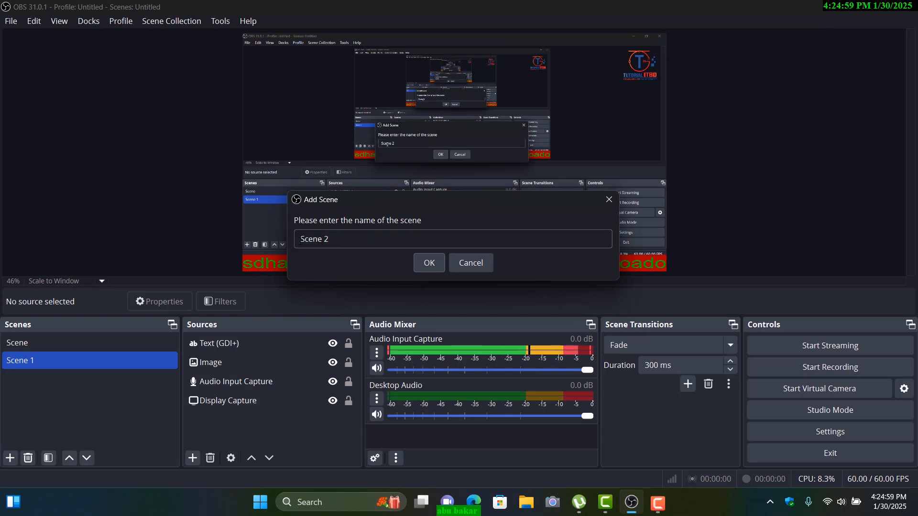
click(434, 262)
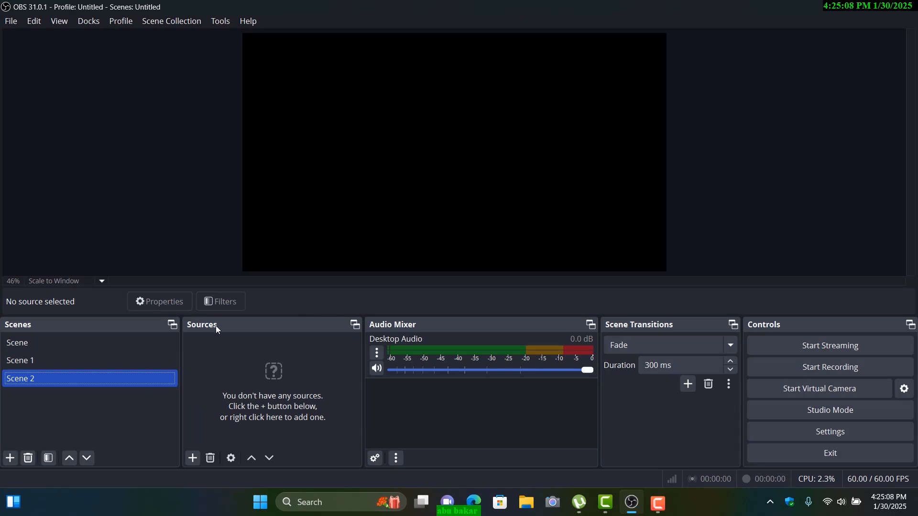
click(193, 459)
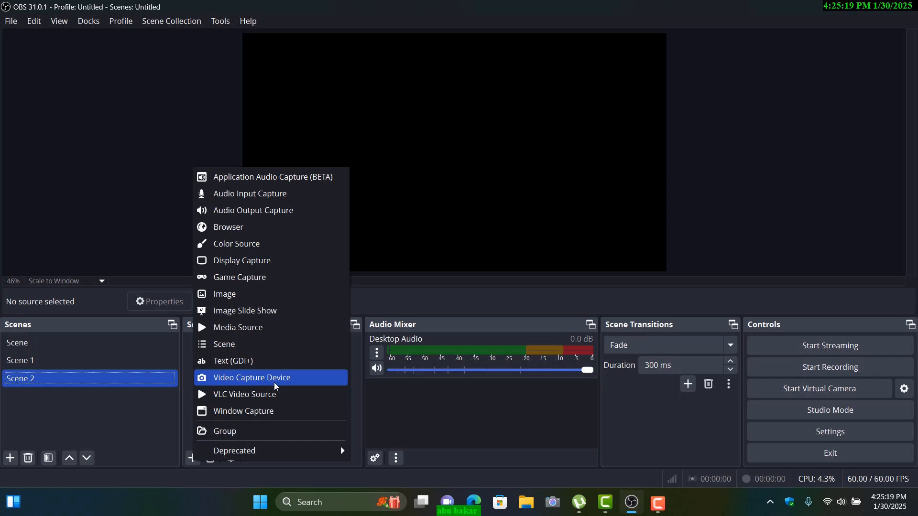
Add a Video Capture Device source using the Fifine K420 camera, left deactivated
click(255, 381)
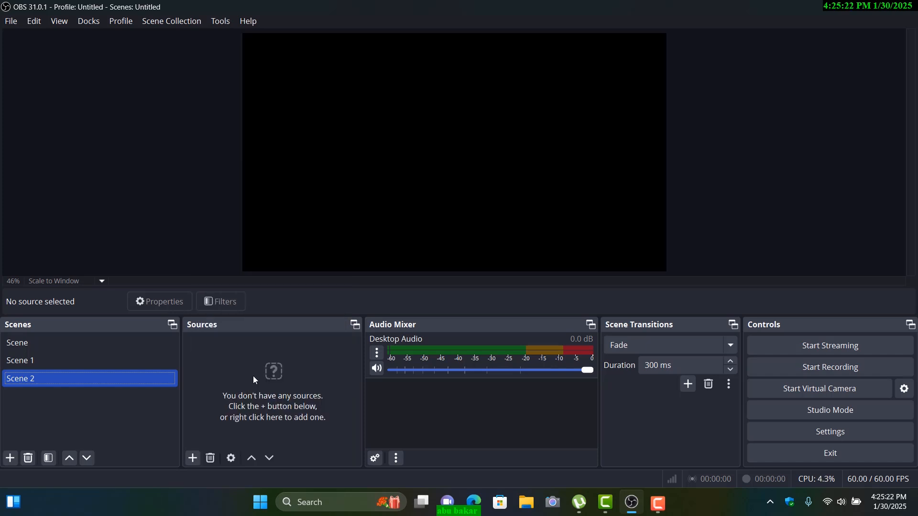
click(487, 320)
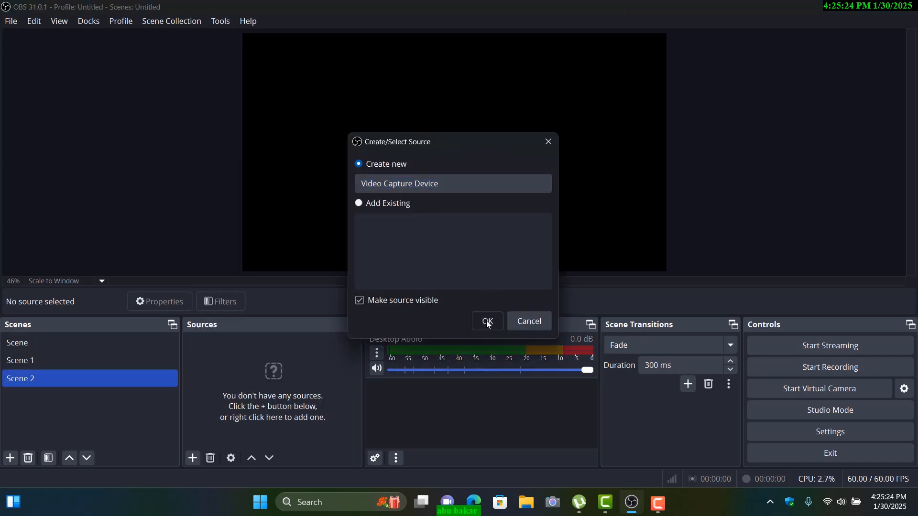
click(407, 249)
click(389, 249)
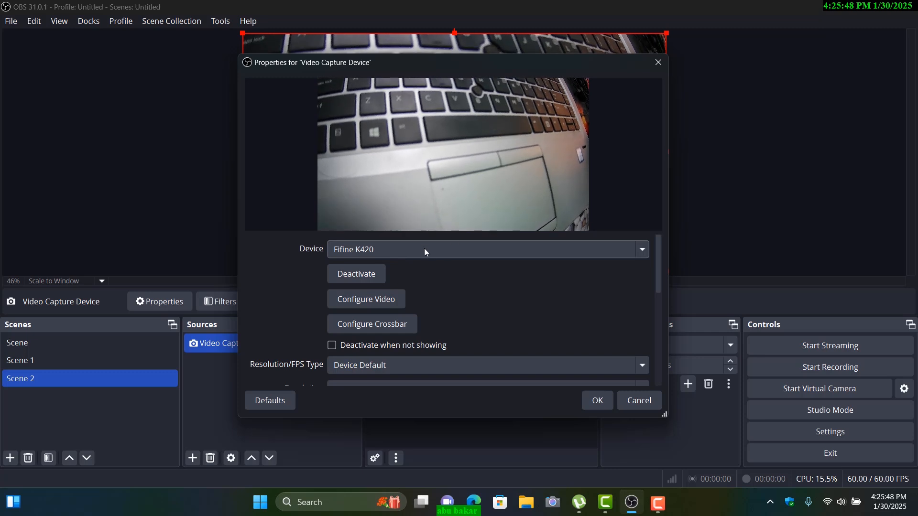
click(390, 250)
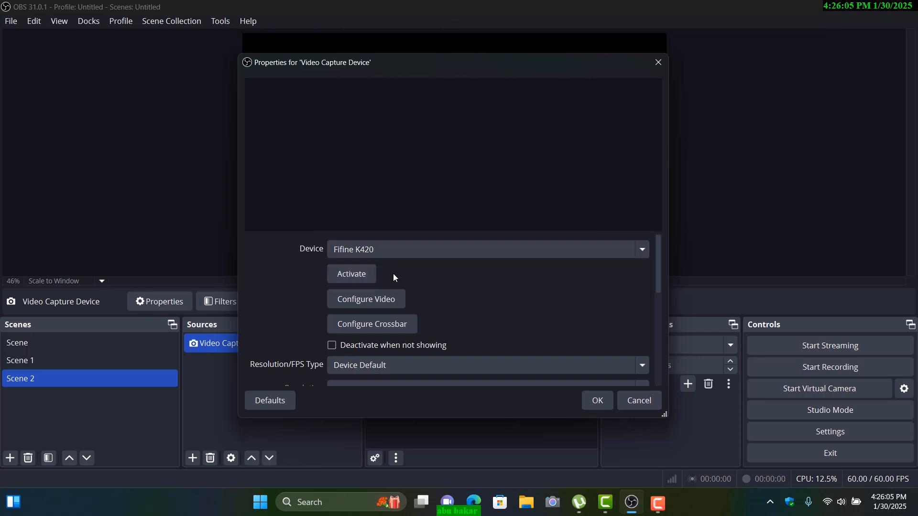
click(362, 275)
click(362, 275)
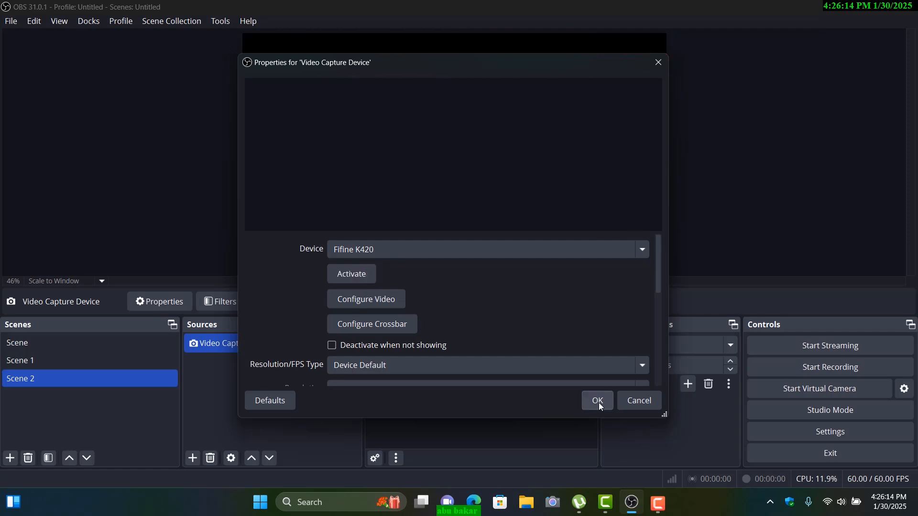
click(597, 402)
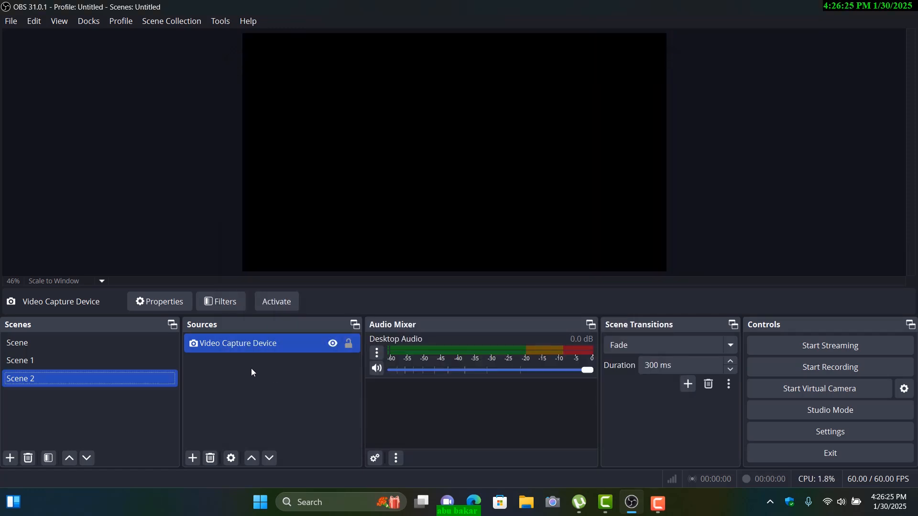
click(193, 459)
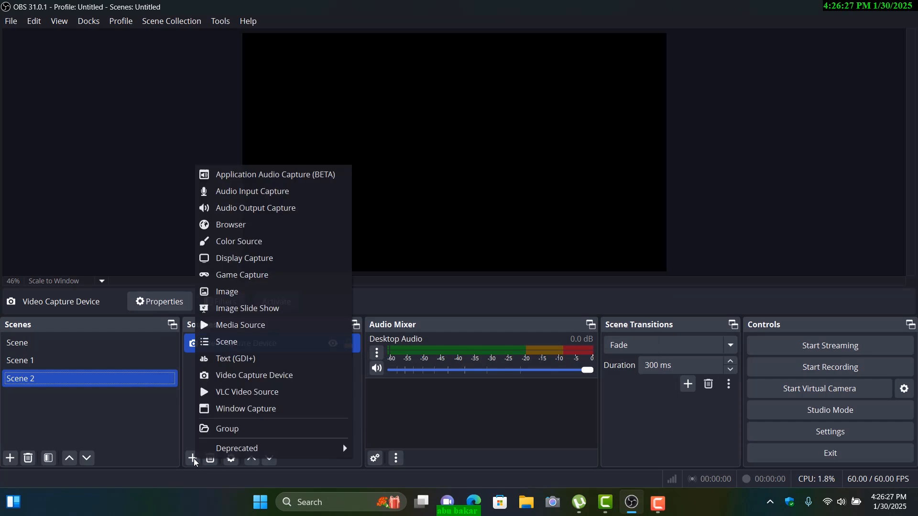
Add Audio Input Capture 2 on the Default mic device, then flip to Scene 1 and back
click(259, 193)
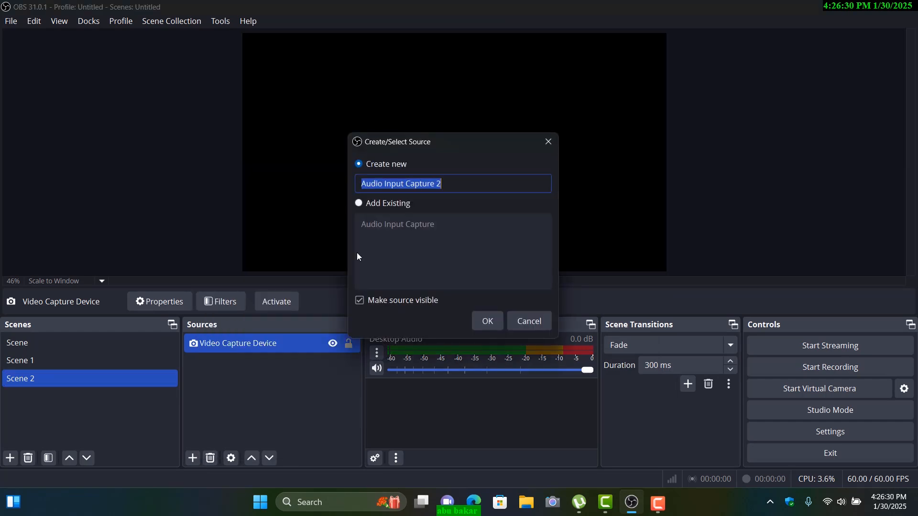
click(487, 322)
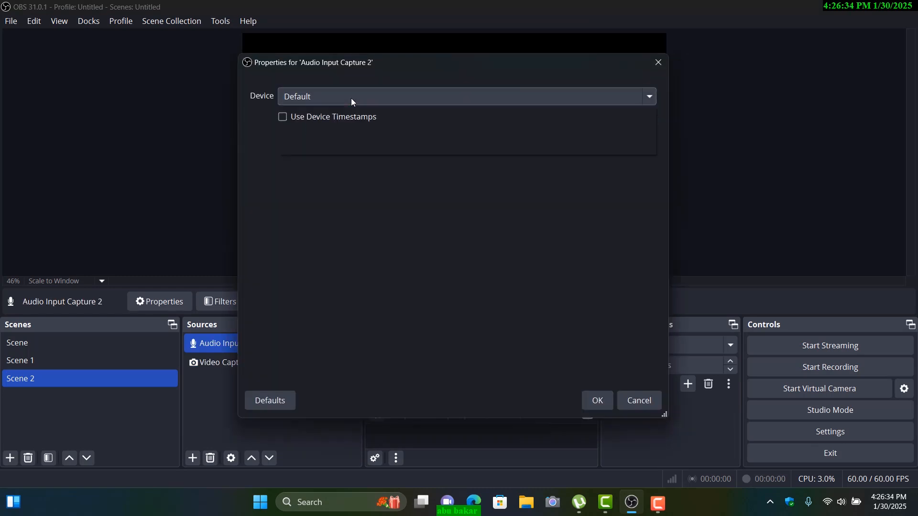
click(351, 98)
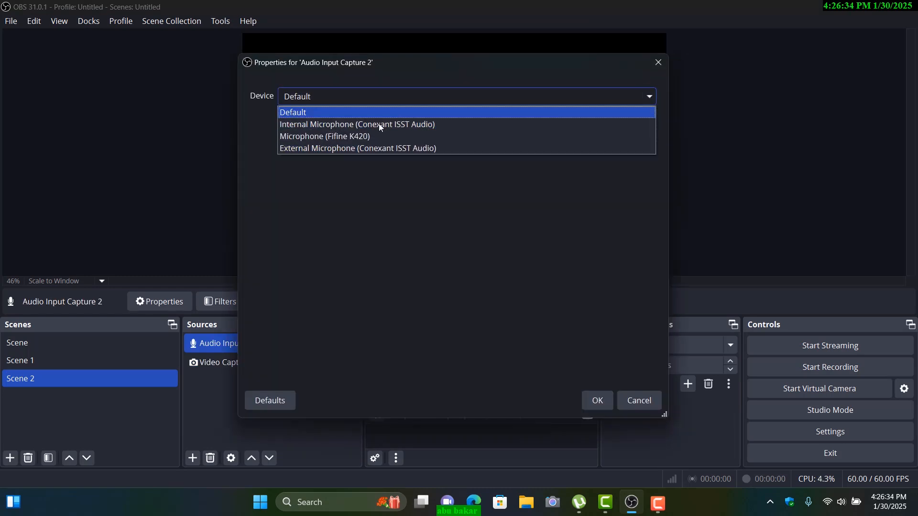
click(301, 110)
click(599, 401)
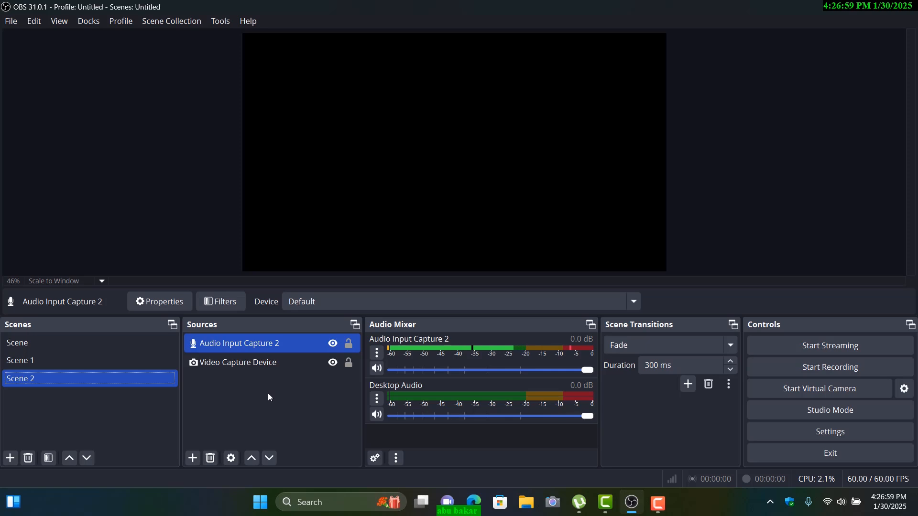
click(29, 366)
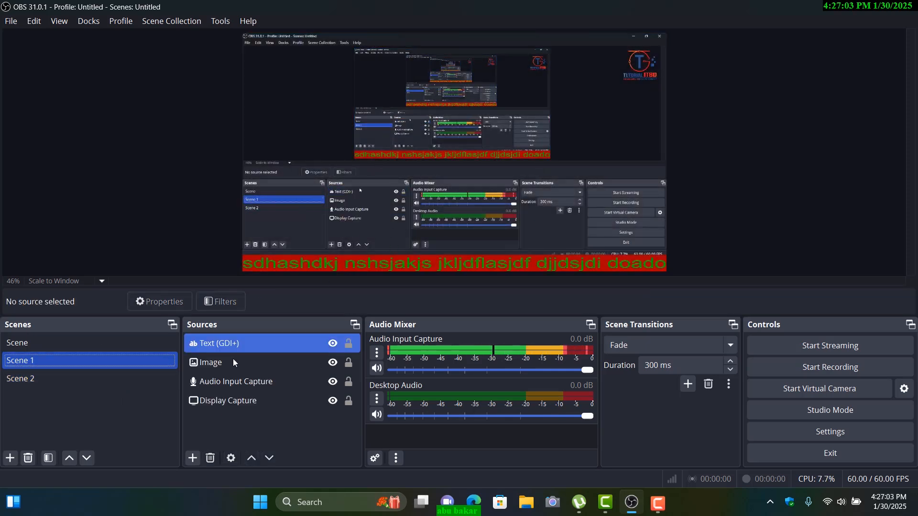
click(54, 379)
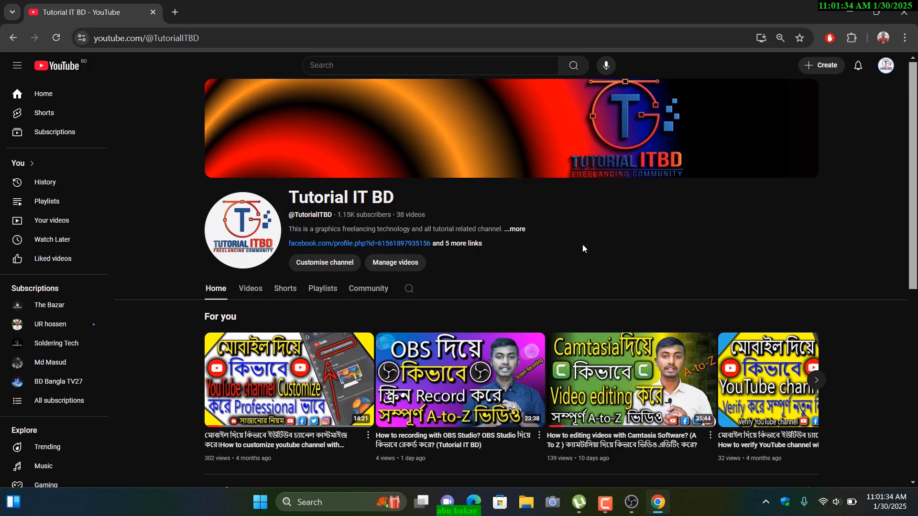
Open YouTube Studio's Go live page for the Tutorial IT BD Live Stream
click(821, 70)
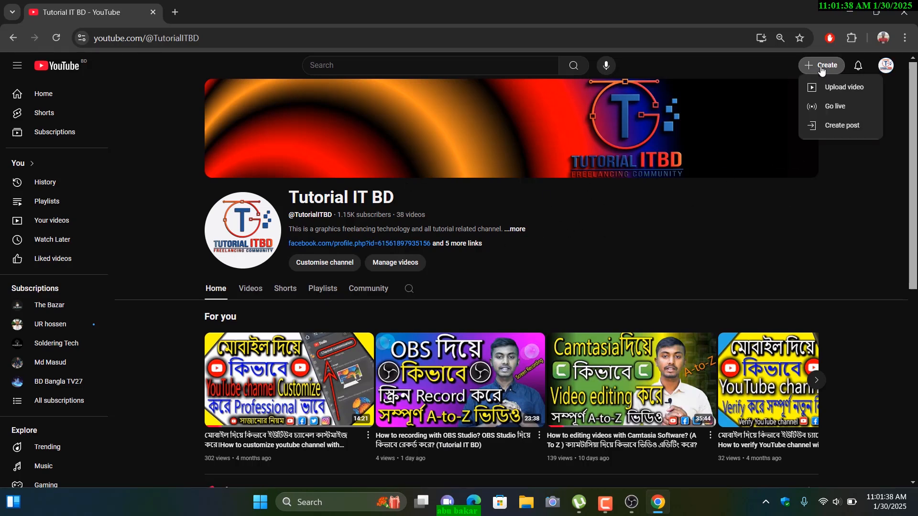
click(850, 105)
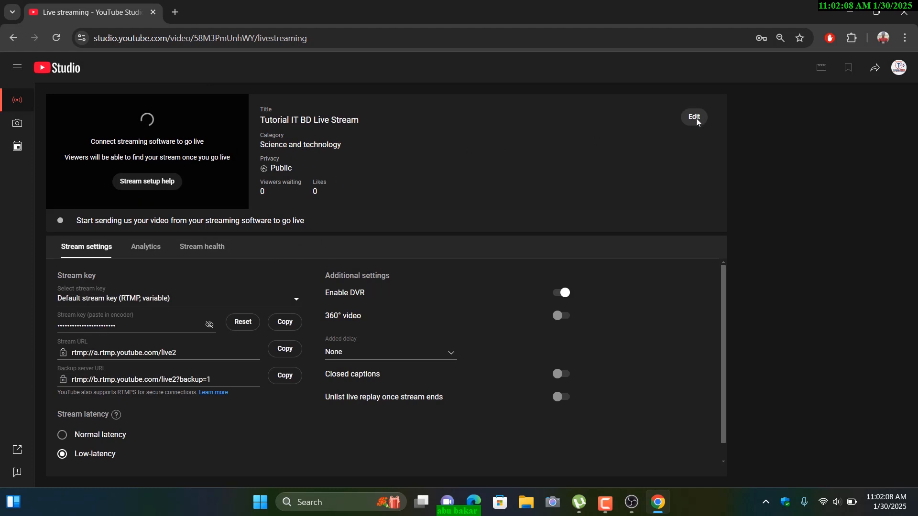
Edit the stream details and set the category to Science and technology
click(695, 119)
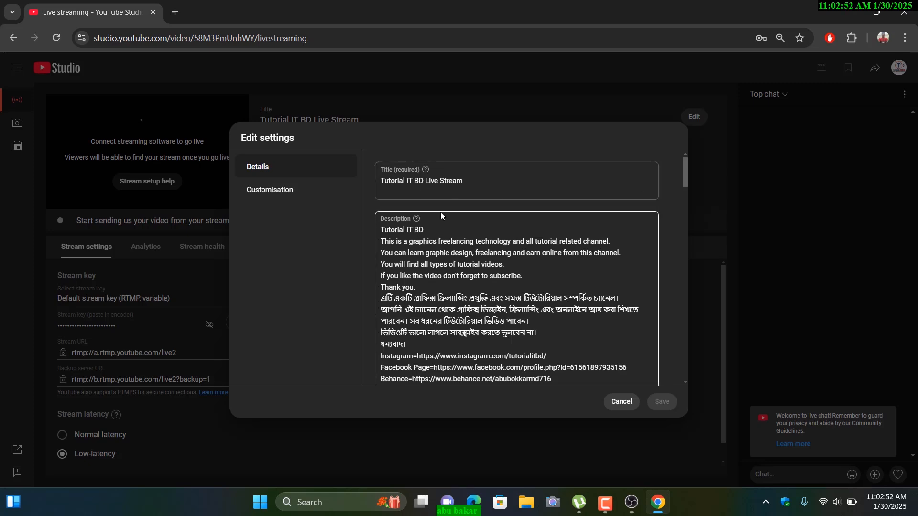
scroll(440, 212, down, 5)
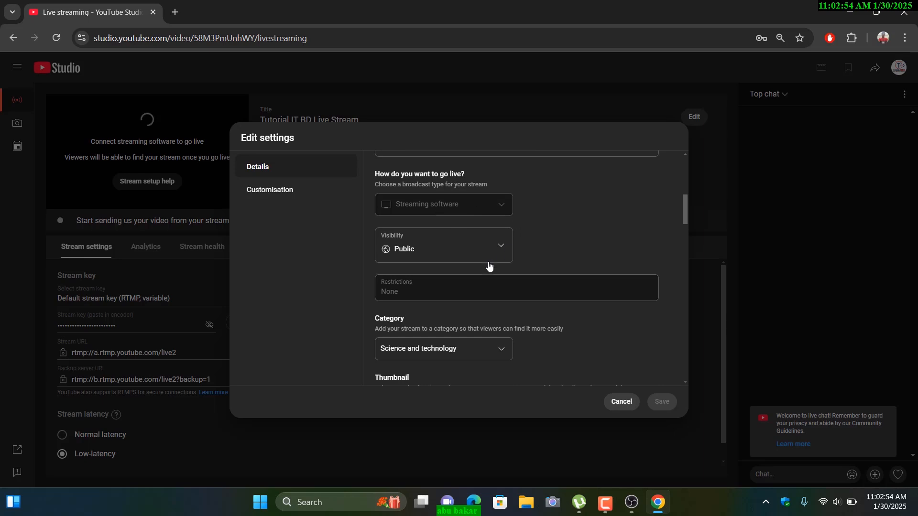
click(494, 251)
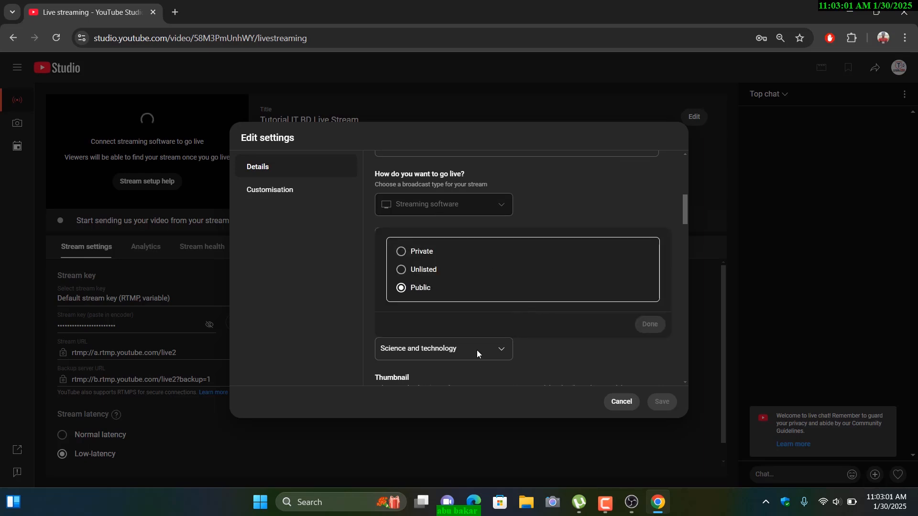
click(477, 350)
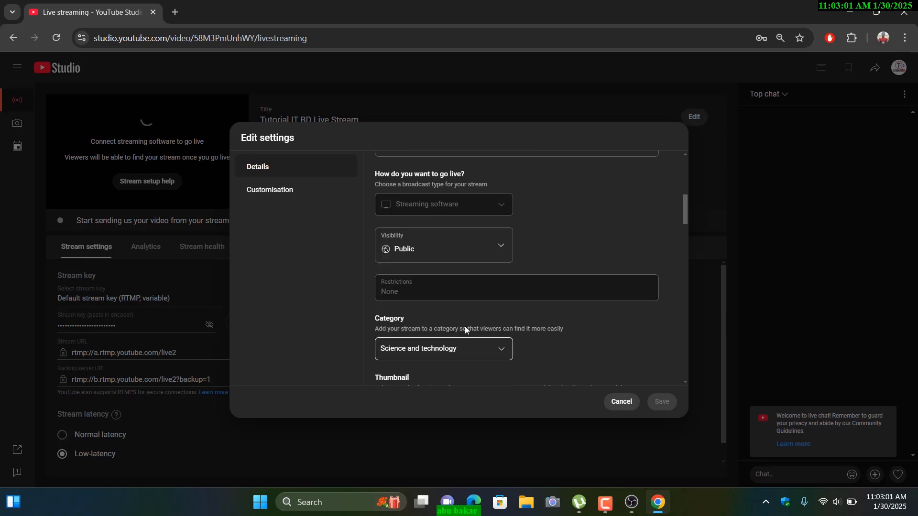
scroll(478, 290, down, 3)
click(502, 234)
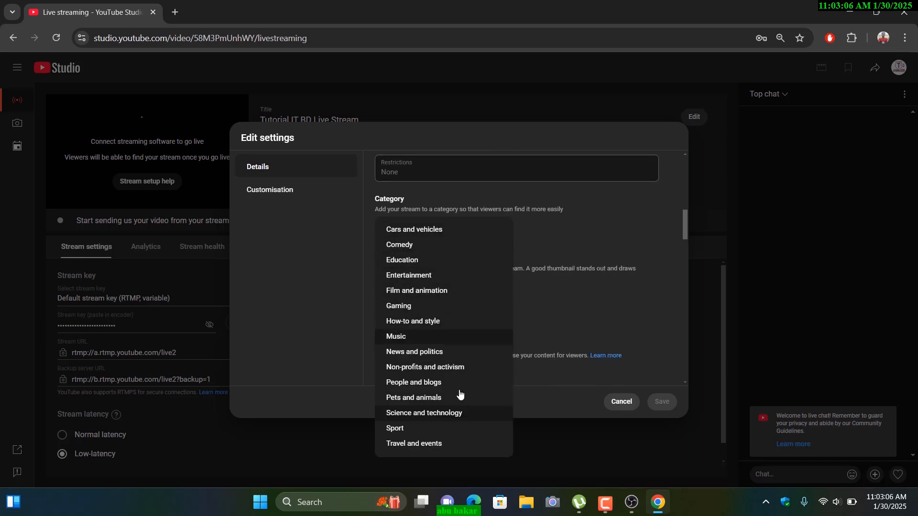
click(451, 411)
scroll(415, 303, down, 1)
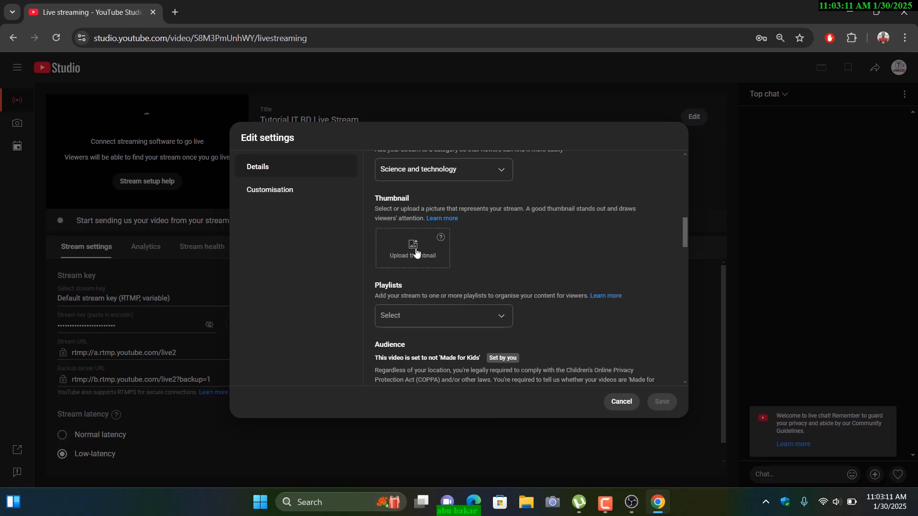
Upload the OBS image as the stream's custom thumbnail
click(416, 250)
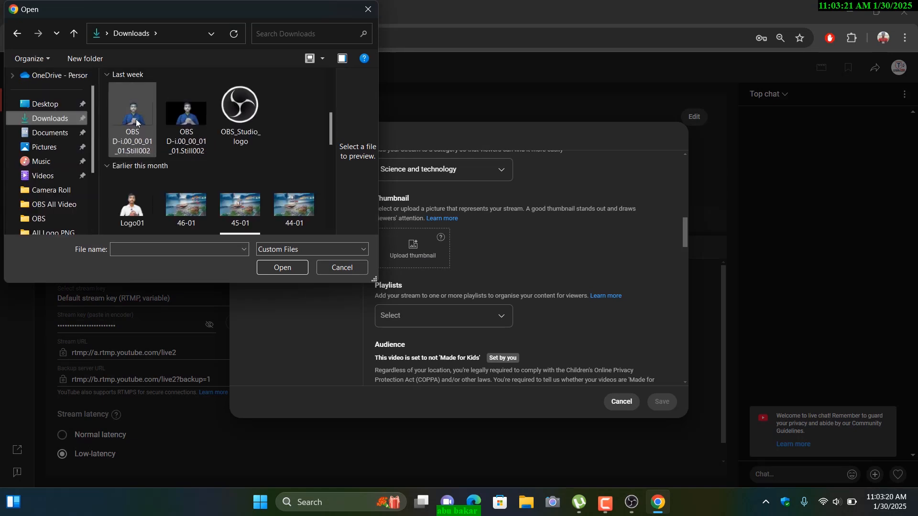
click(136, 122)
click(281, 268)
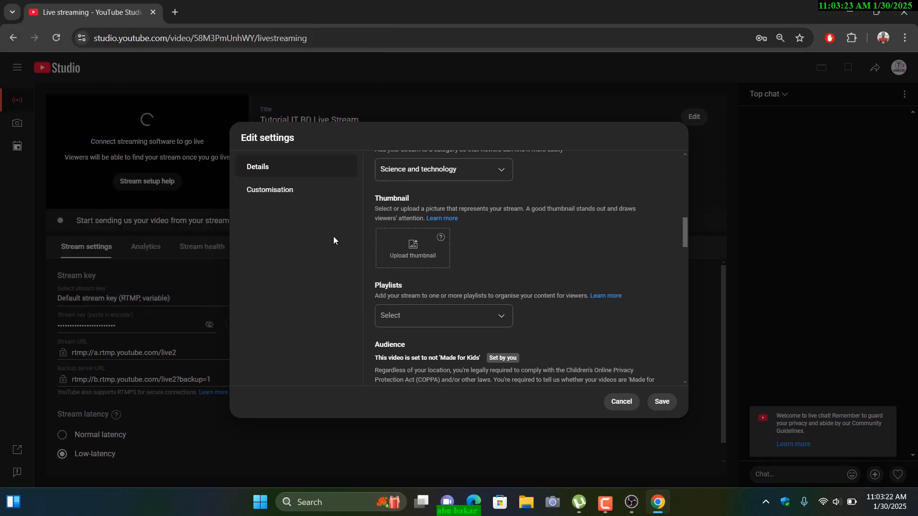
scroll(429, 205, down, 1)
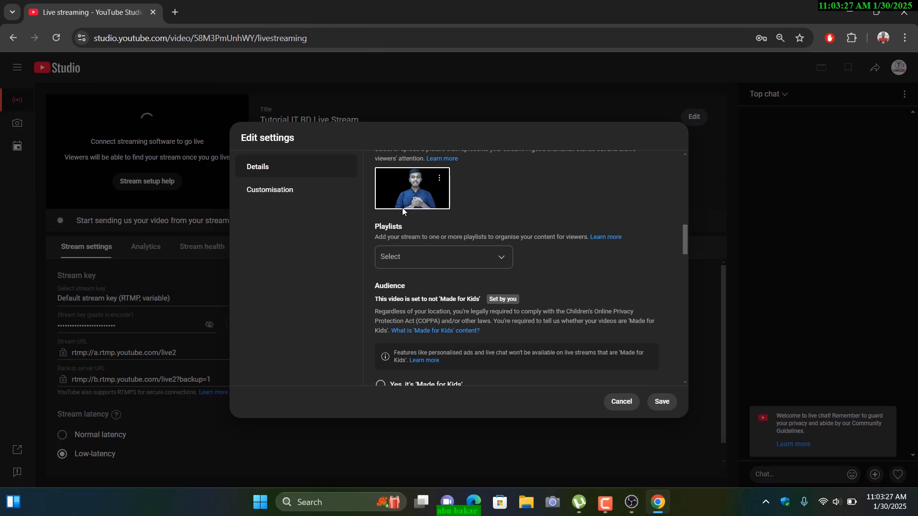
Mark altered content as No and save the stream details
click(405, 260)
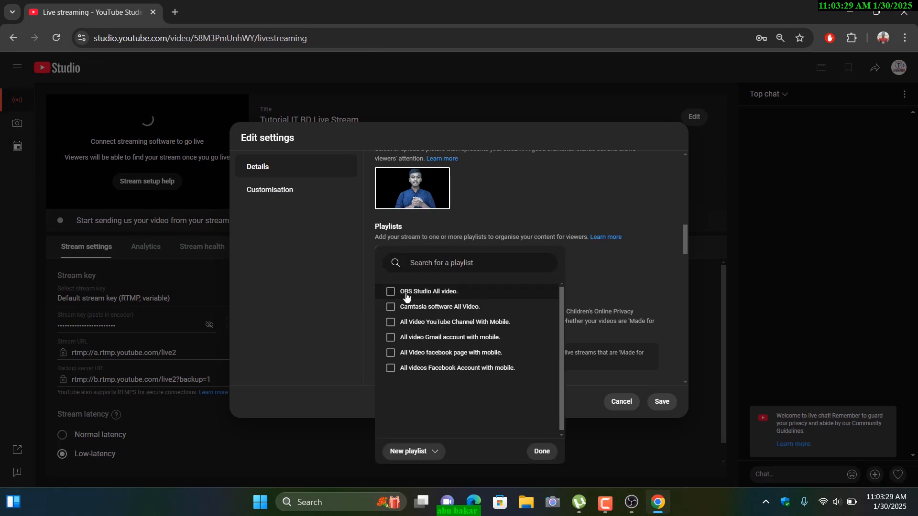
click(545, 452)
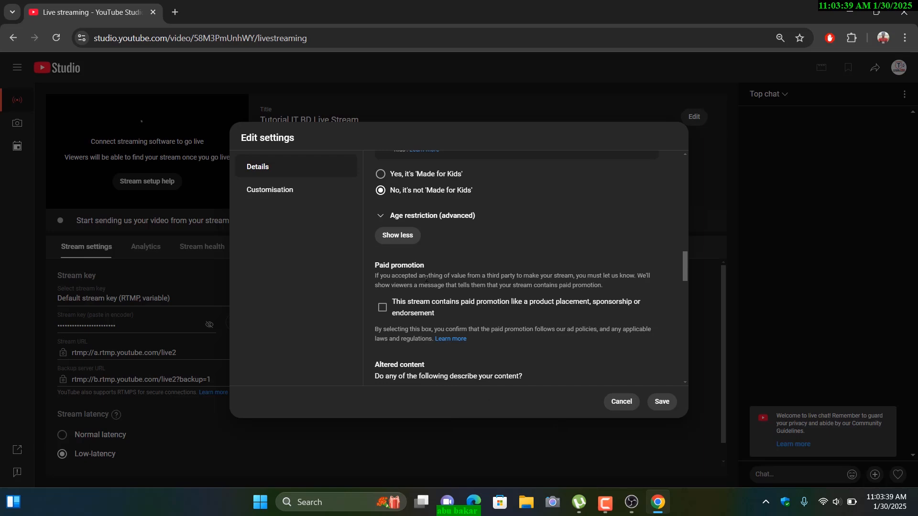
scroll(426, 277, down, 4)
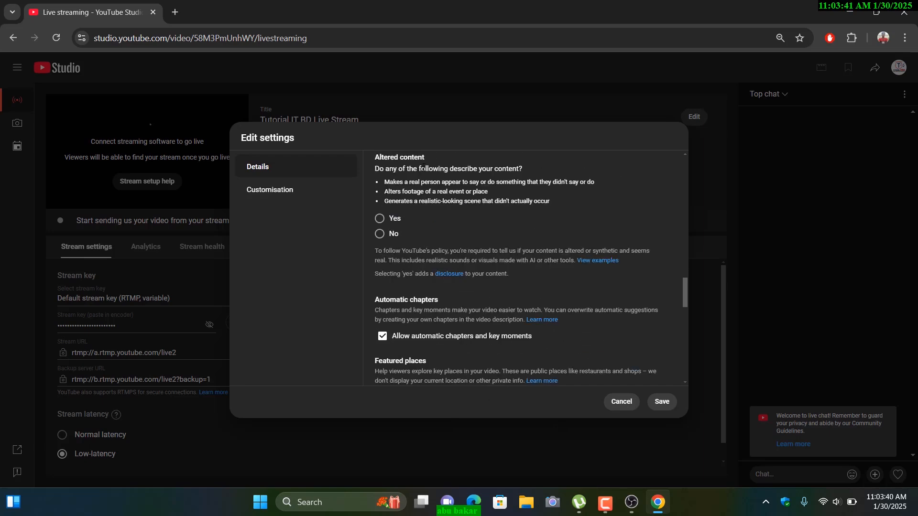
click(380, 234)
scroll(503, 228, down, 3)
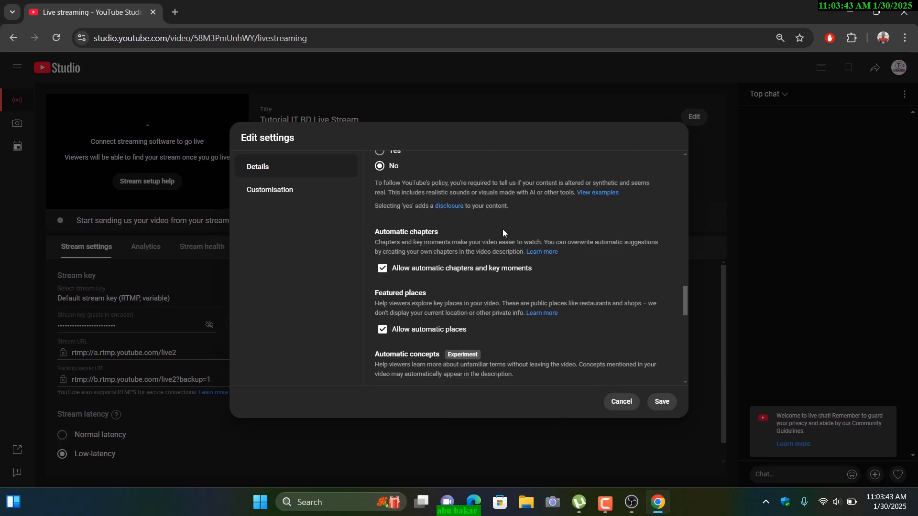
scroll(497, 277, down, 3)
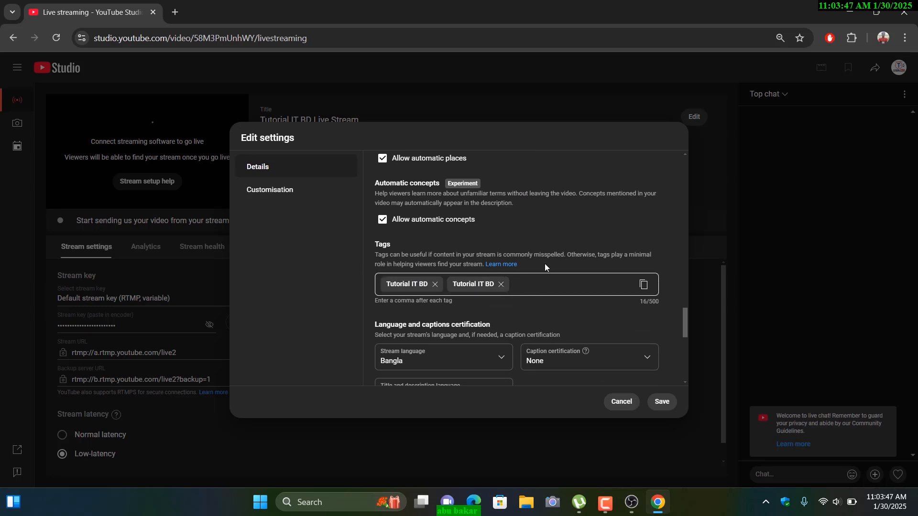
scroll(526, 287, down, 3)
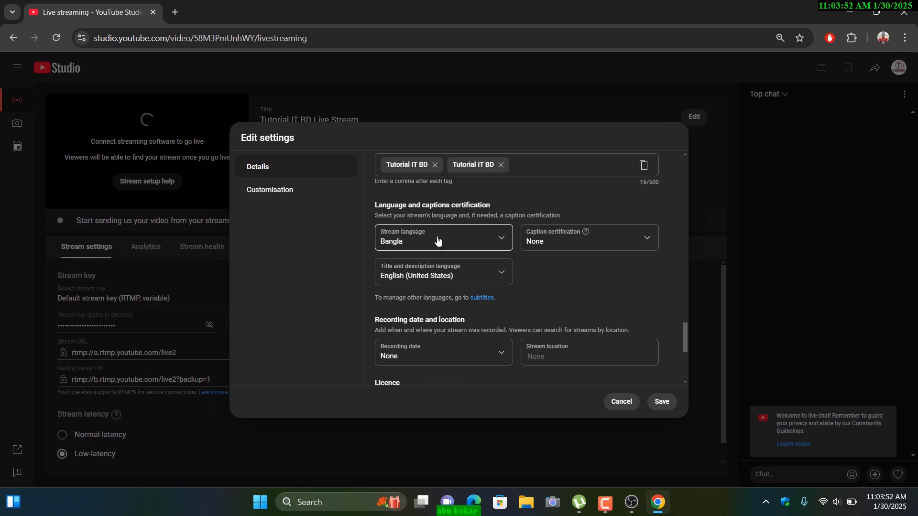
scroll(481, 275, down, 1)
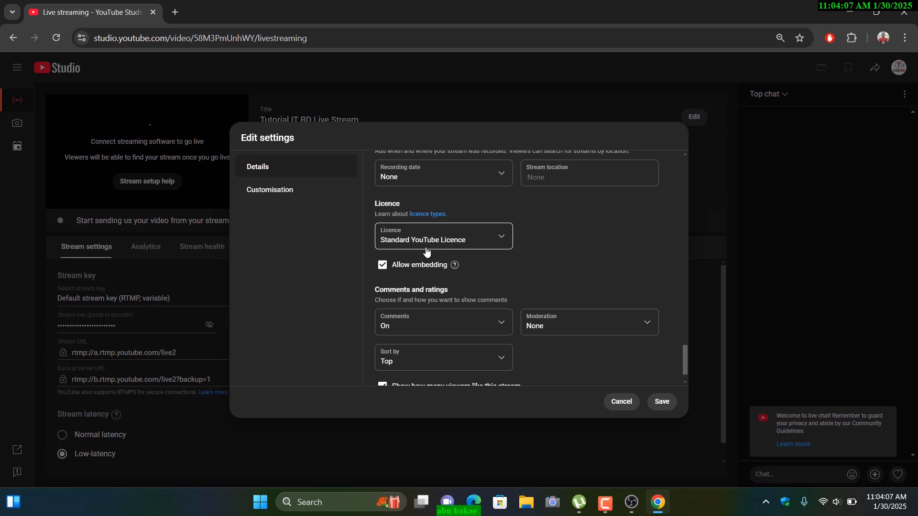
scroll(504, 280, up, 10)
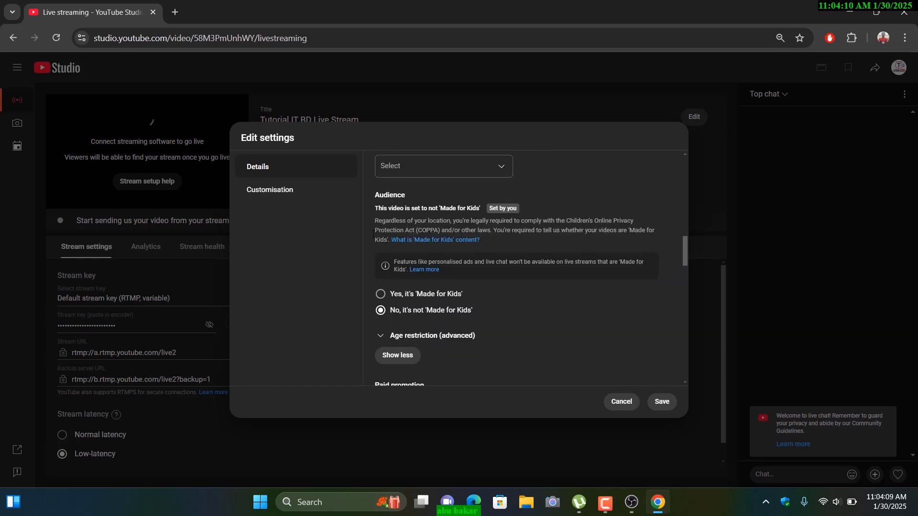
click(663, 402)
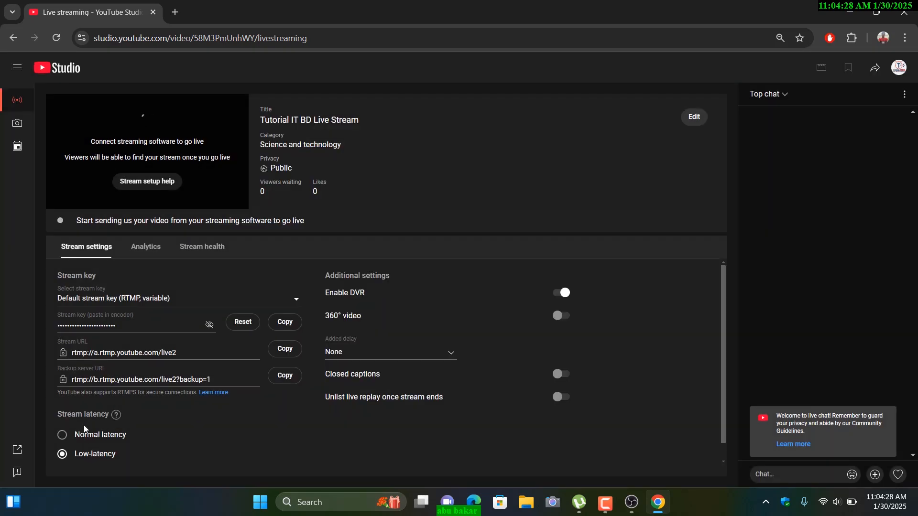
Switch stream latency to Normal latency, glance at Analytics, then return to OBS Studio
click(63, 436)
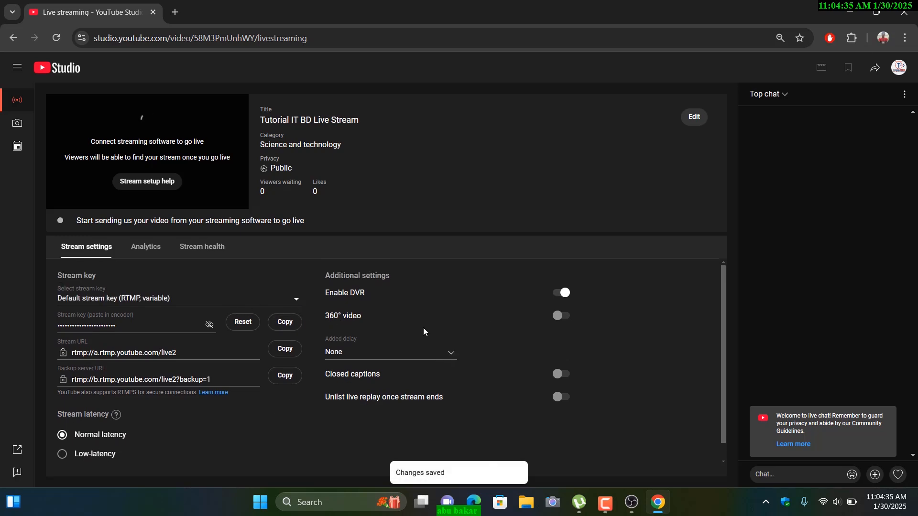
click(144, 252)
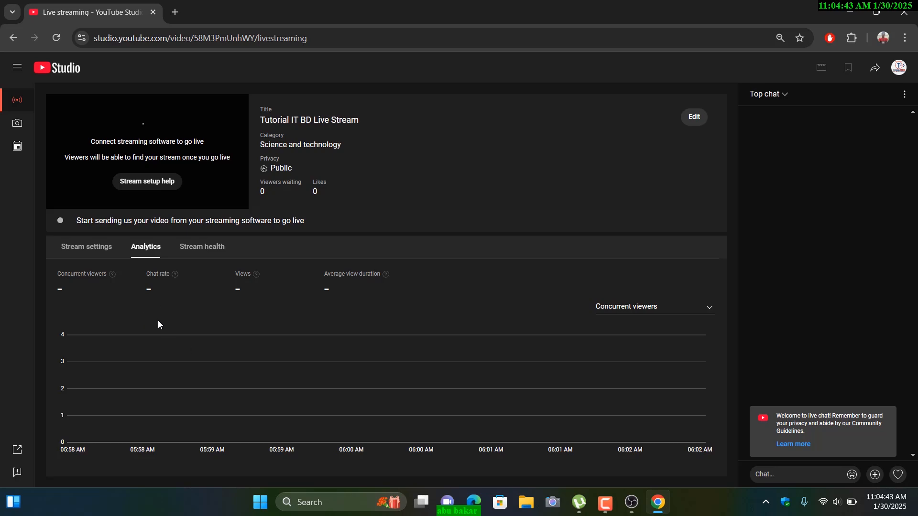
click(92, 251)
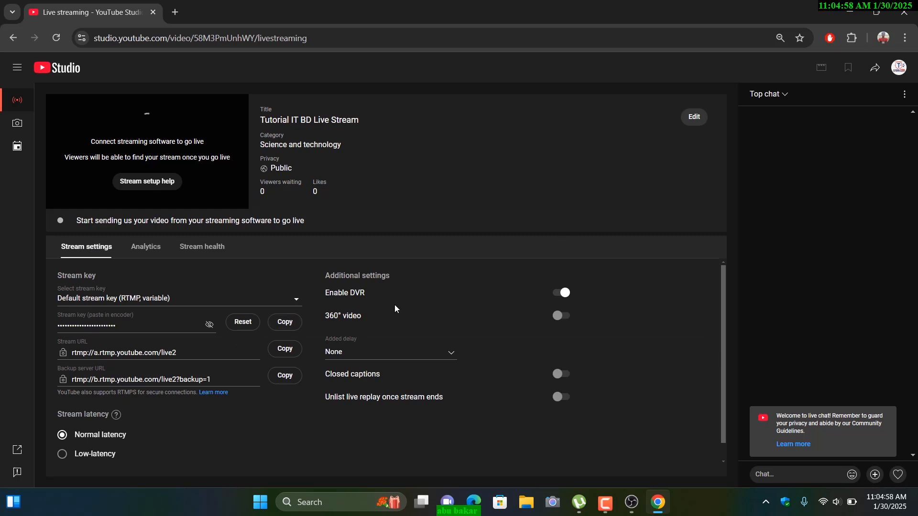
click(633, 502)
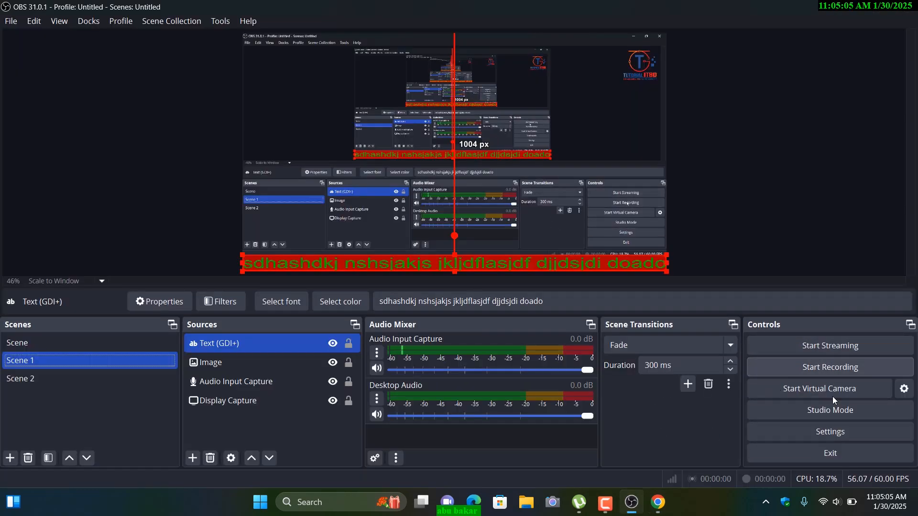
Set the stream service to YouTube - RTMPS with the Primary YouTube ingest server
click(819, 433)
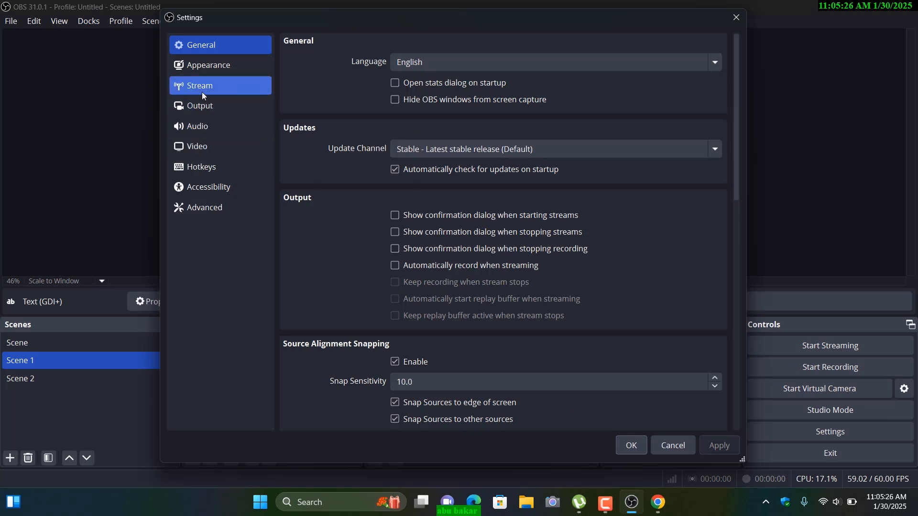
click(202, 92)
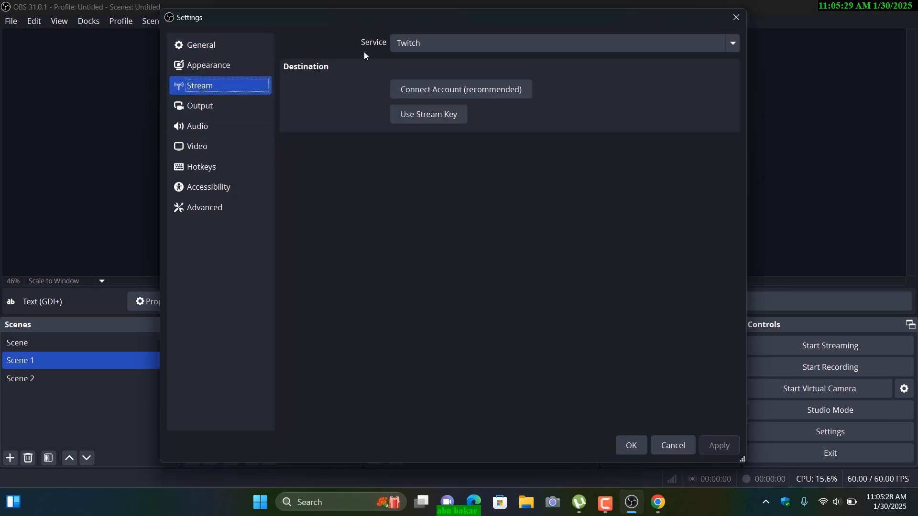
click(416, 44)
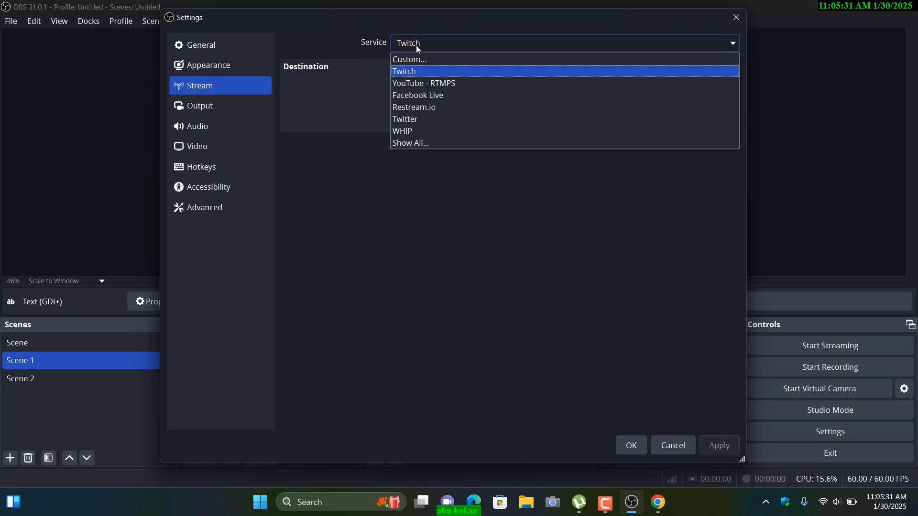
click(420, 83)
click(502, 90)
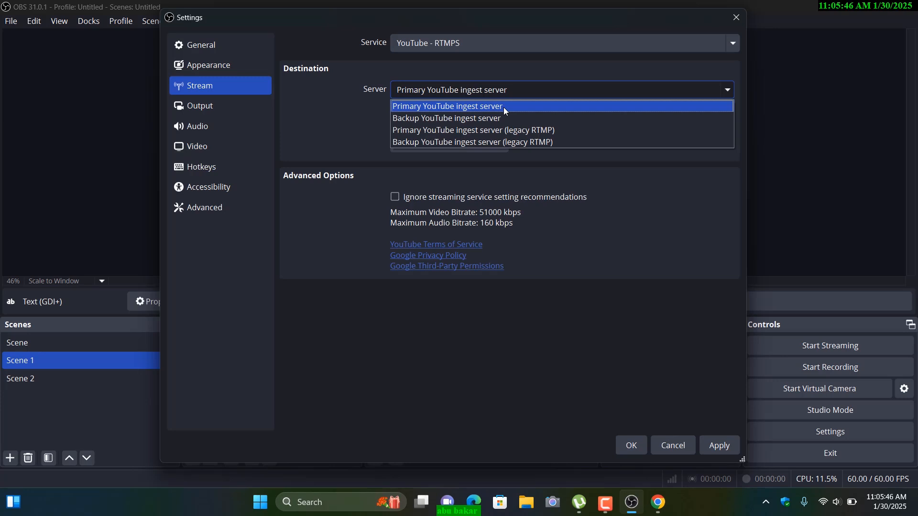
click(464, 106)
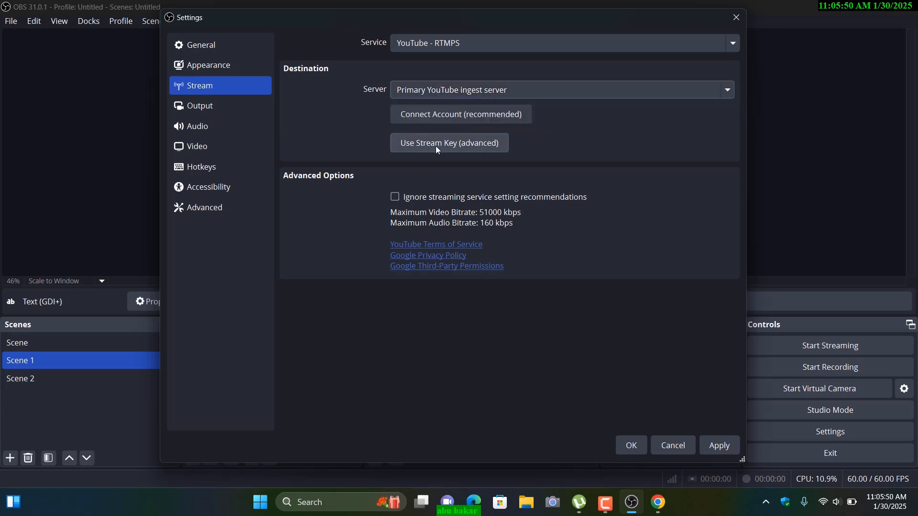
Paste the YouTube stream key, save settings, and close the YouTube Live Control Panel
click(455, 147)
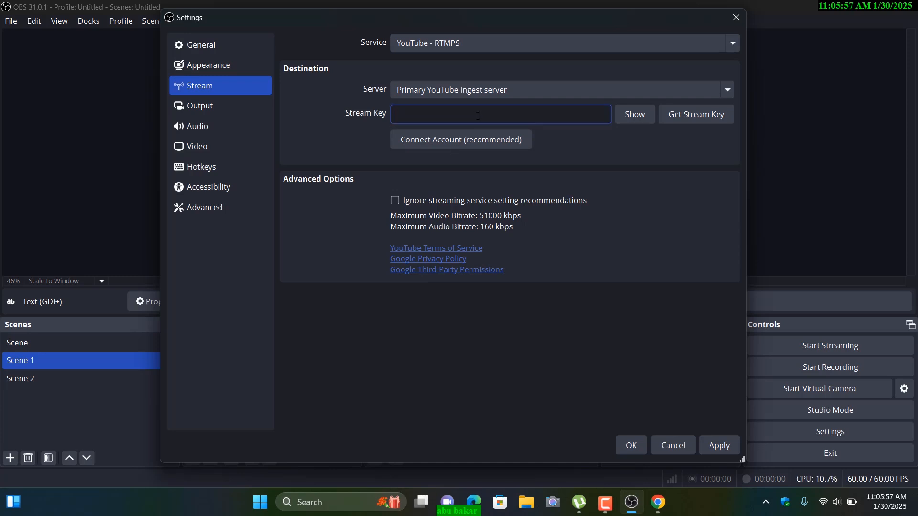
click(634, 115)
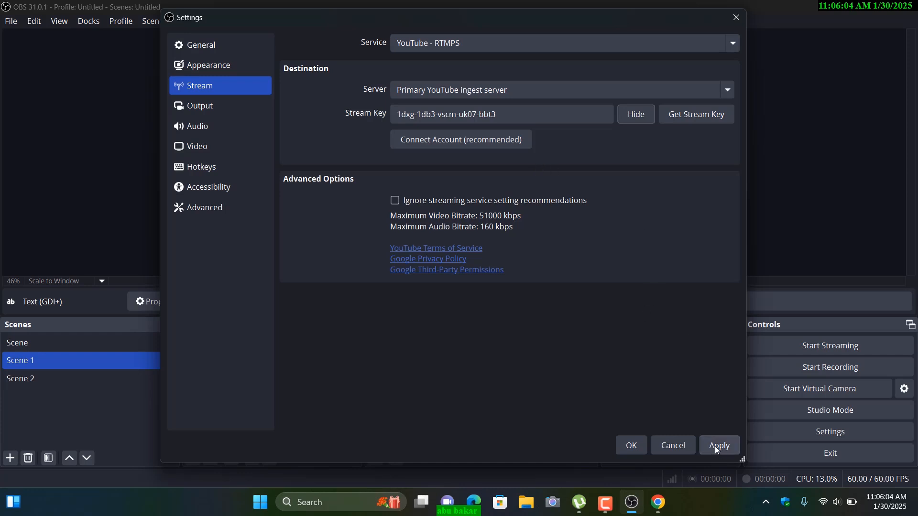
click(719, 446)
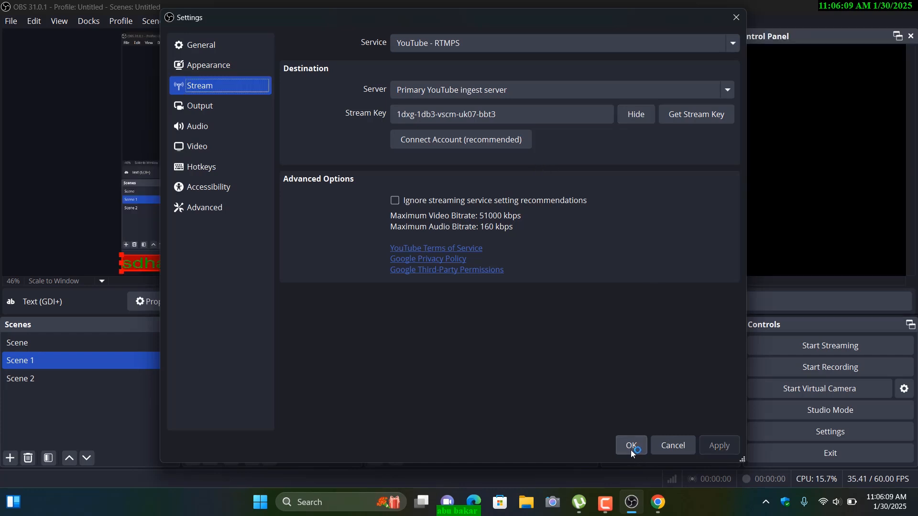
click(631, 446)
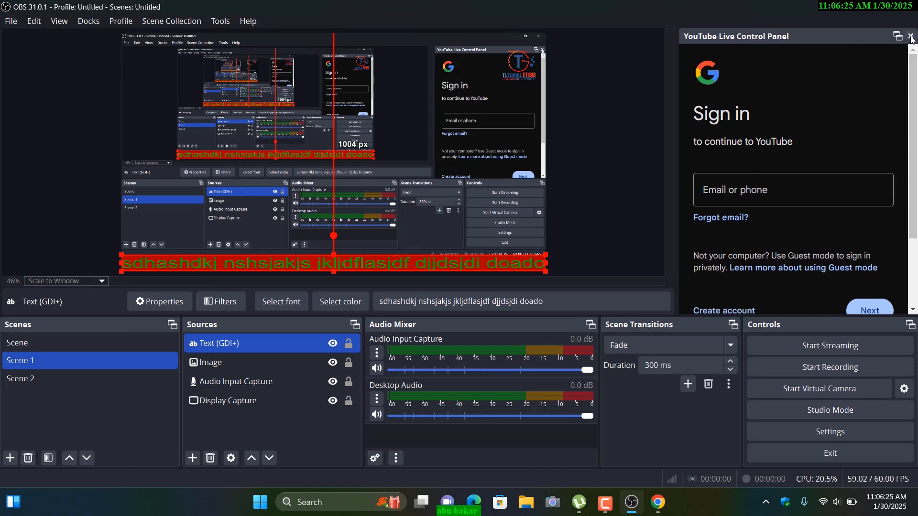
click(911, 37)
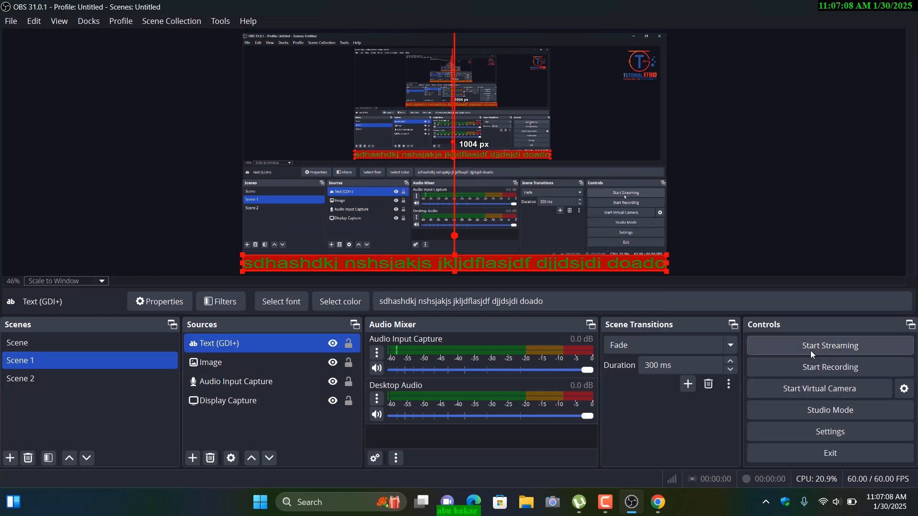
Start streaming live to YouTube from OBS Controls
click(835, 351)
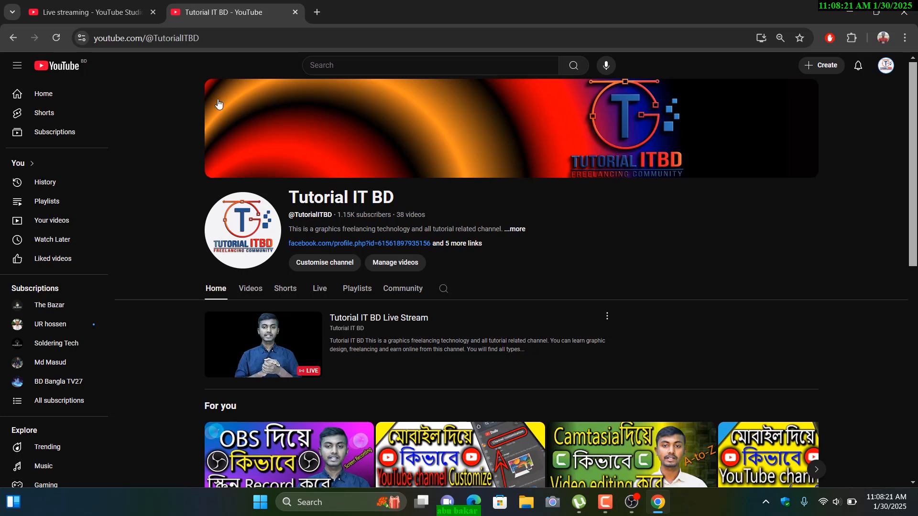
End the live stream in YouTube Studio and bring OBS Studio back to the front
click(89, 13)
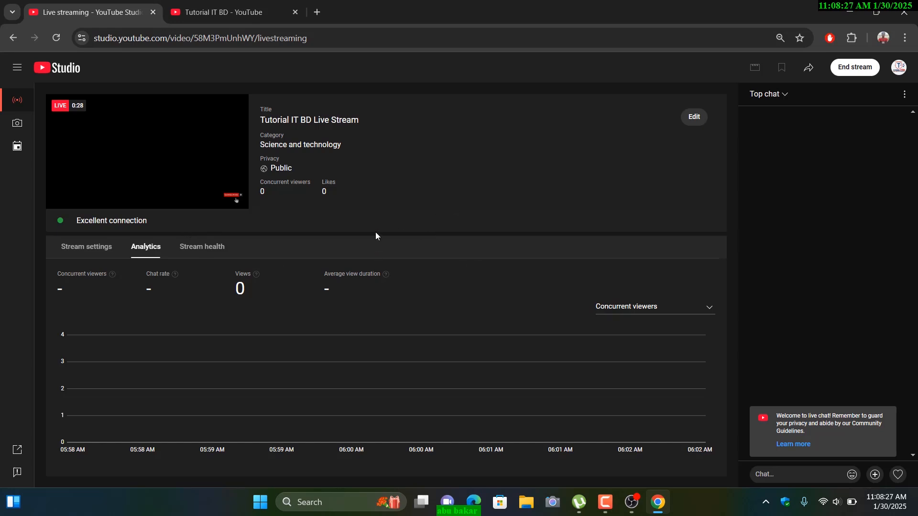
click(854, 67)
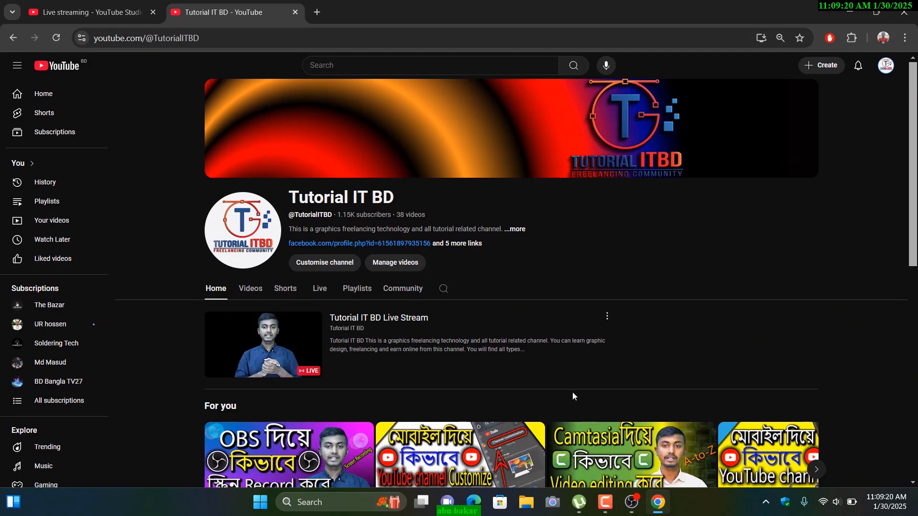
click(631, 502)
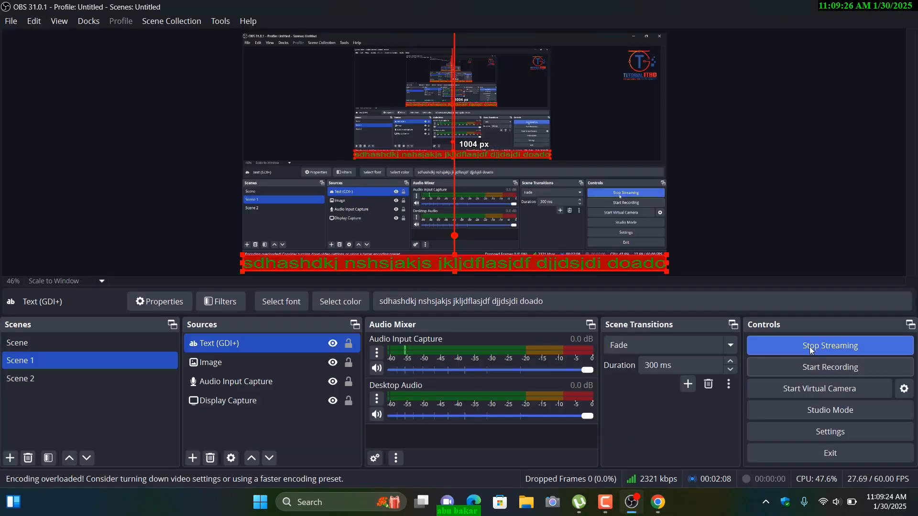
Stop the YouTube broadcast from OBS Studio's Controls dock
click(810, 346)
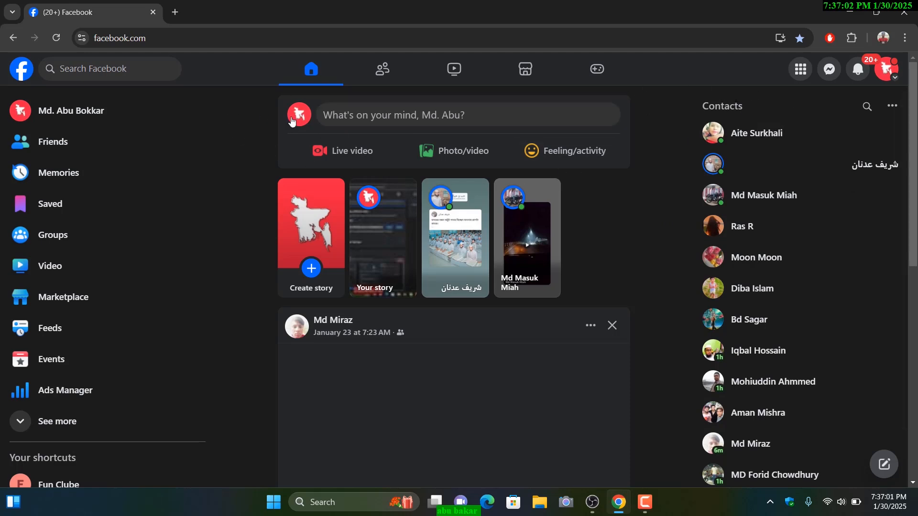
Create a Facebook live video to go live now and copy its stream key
click(355, 152)
scroll(511, 155, down, 1)
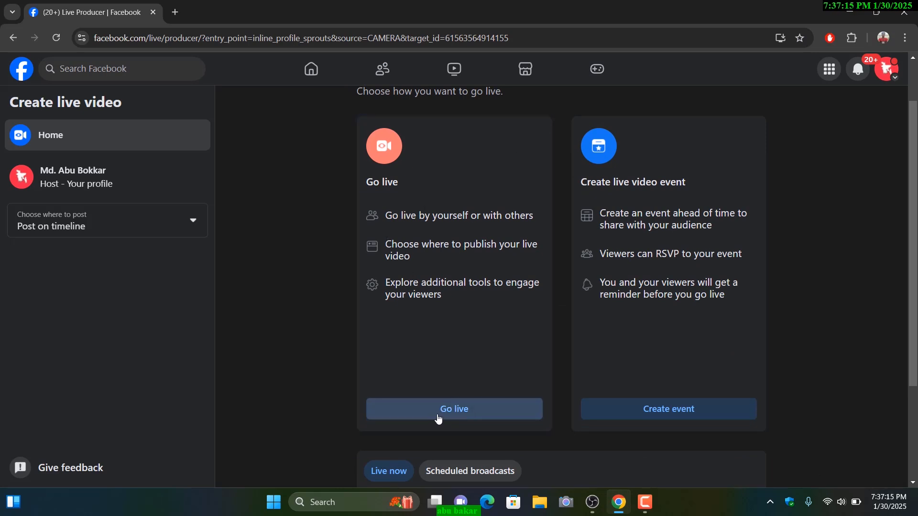
click(472, 412)
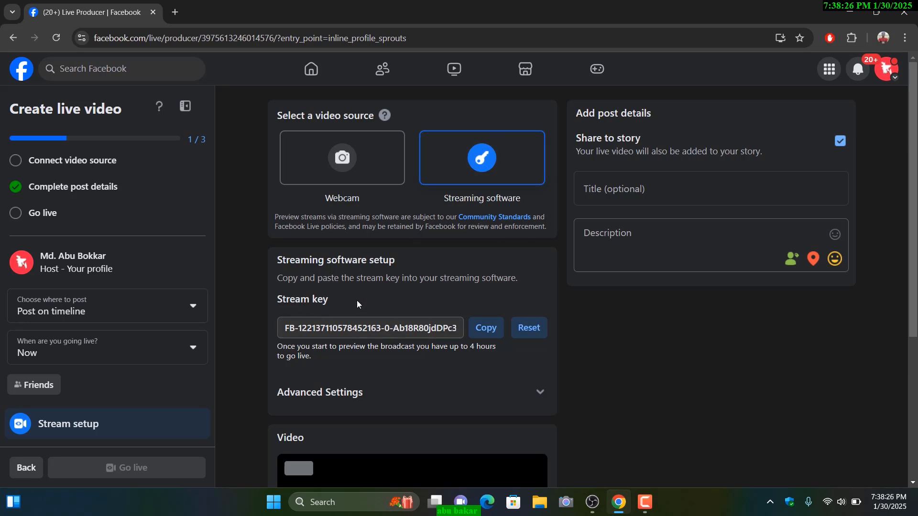
click(476, 335)
click(592, 501)
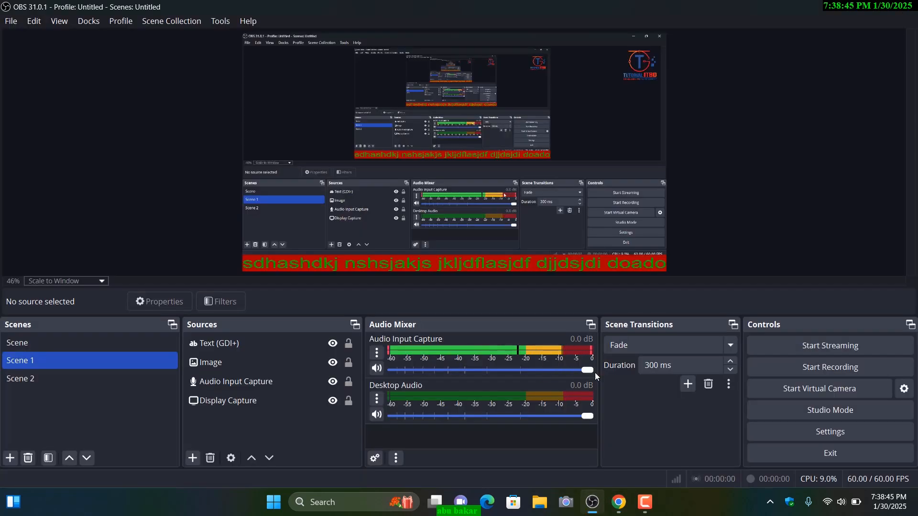
Set OBS's stream service to Facebook Live with the pasted stream key, then start streaming
click(818, 432)
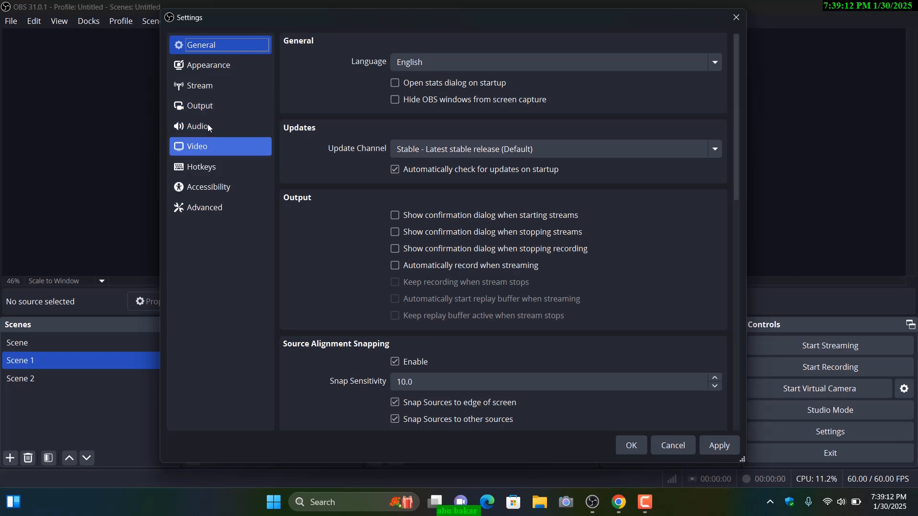
click(213, 88)
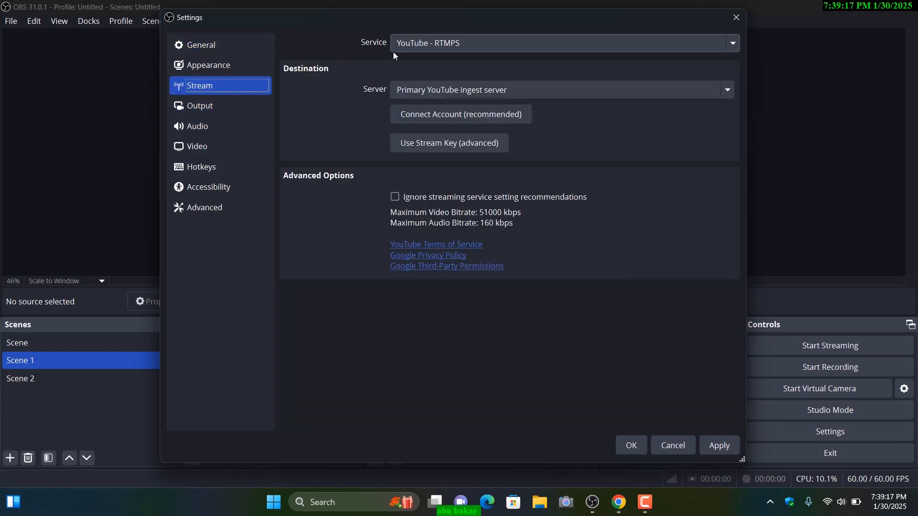
click(433, 43)
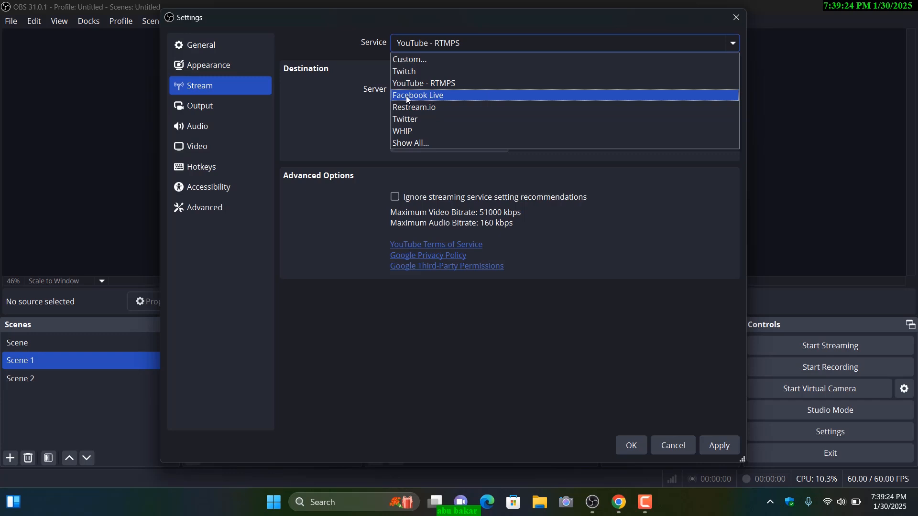
click(424, 97)
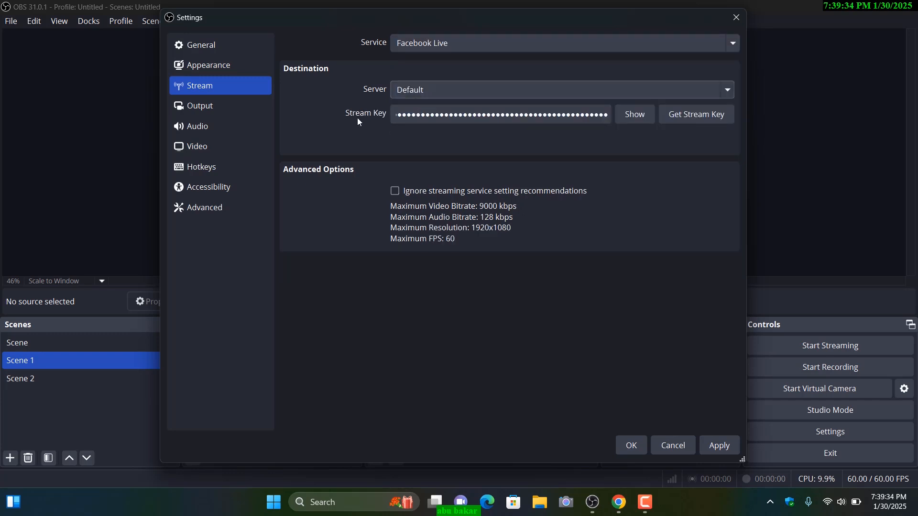
drag(610, 115, 397, 115)
key(BackSpace)
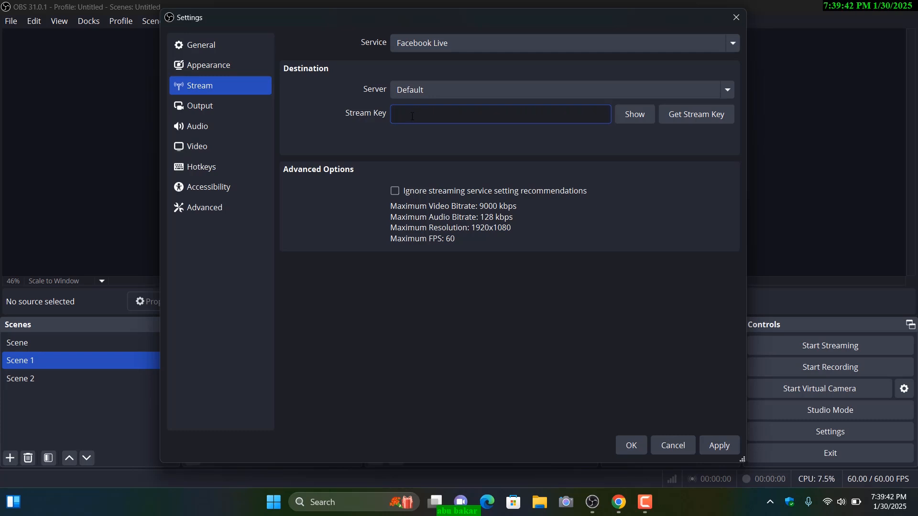
key(ctrl+v)
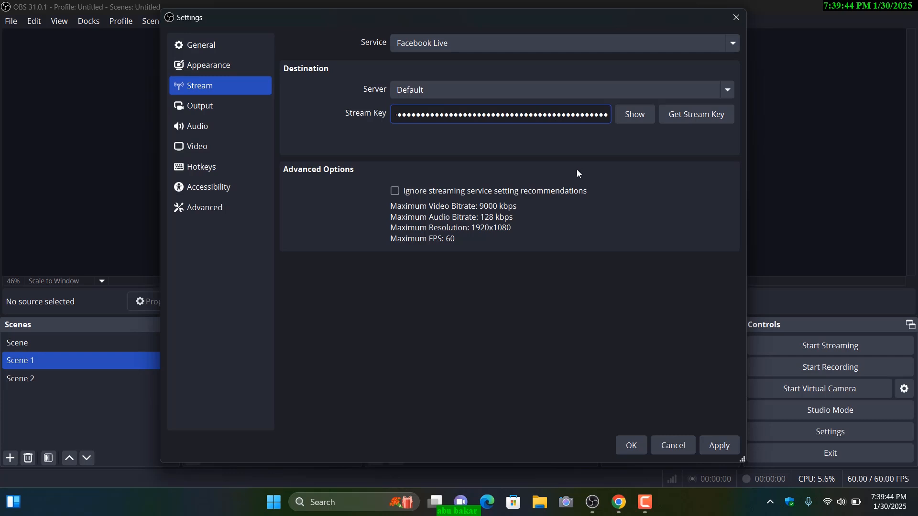
click(721, 446)
click(634, 446)
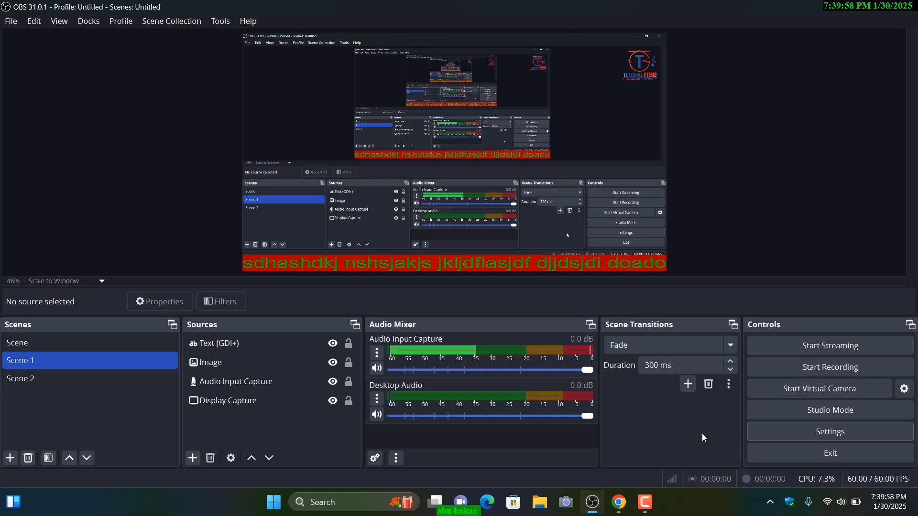
click(822, 349)
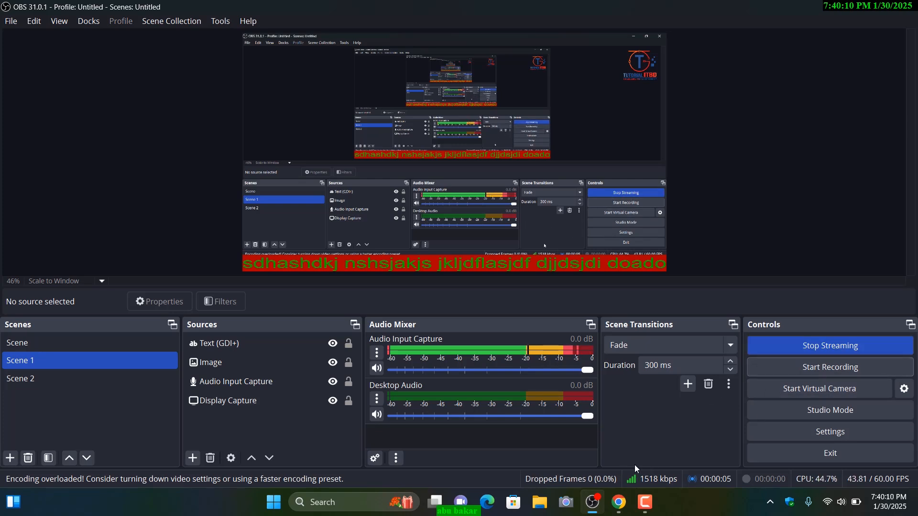
click(619, 502)
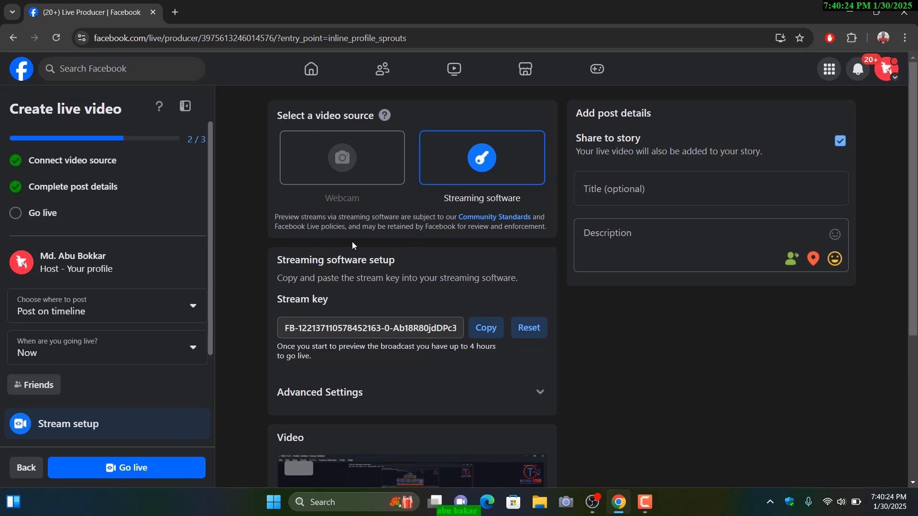
Go live on Facebook, skipping the title prompt
scroll(499, 231, down, 1)
scroll(478, 267, down, 1)
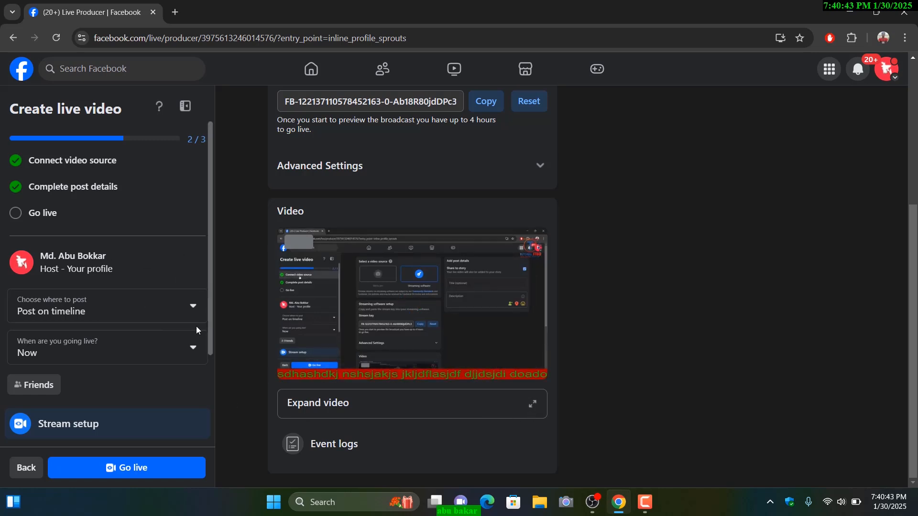
click(136, 470)
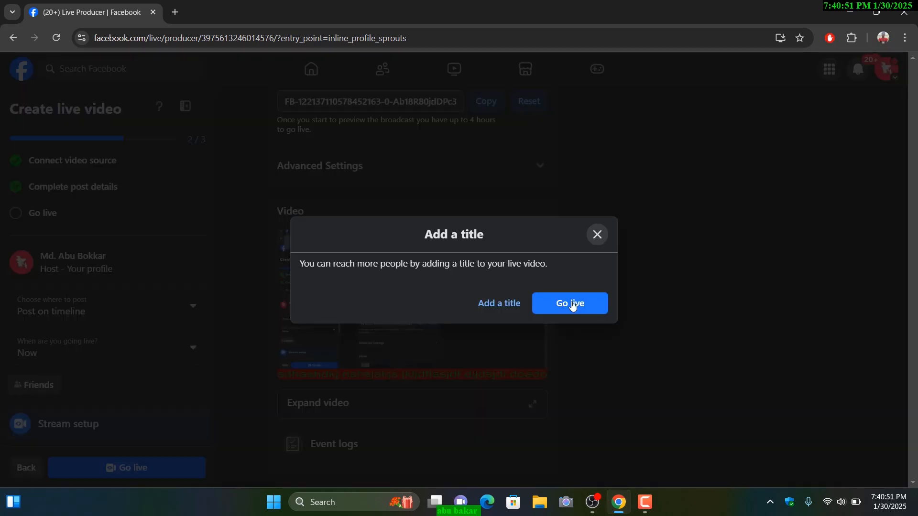
click(572, 304)
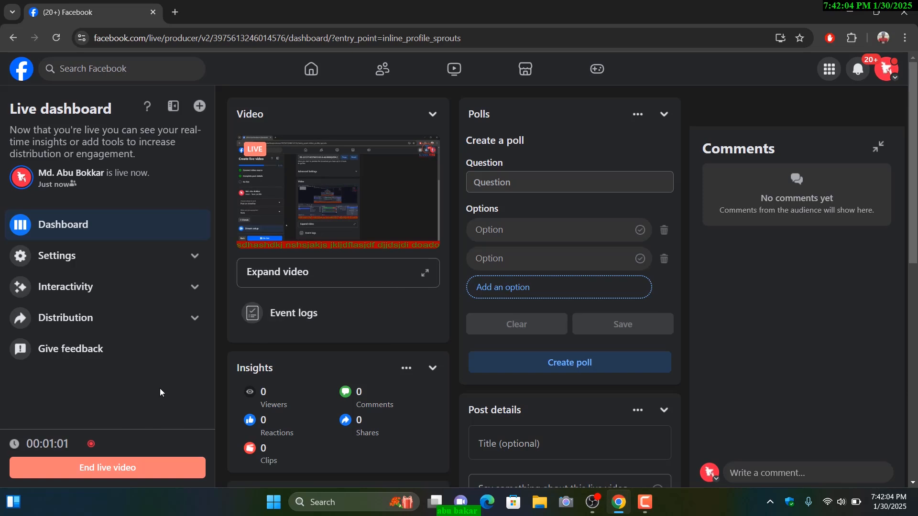
End the Facebook live video with confirmation, then stop streaming from OBS Studio
click(116, 470)
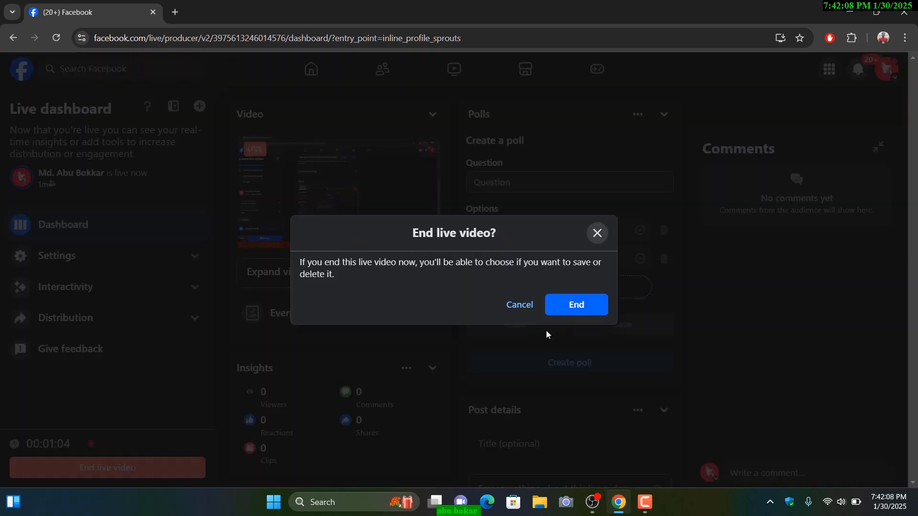
click(578, 309)
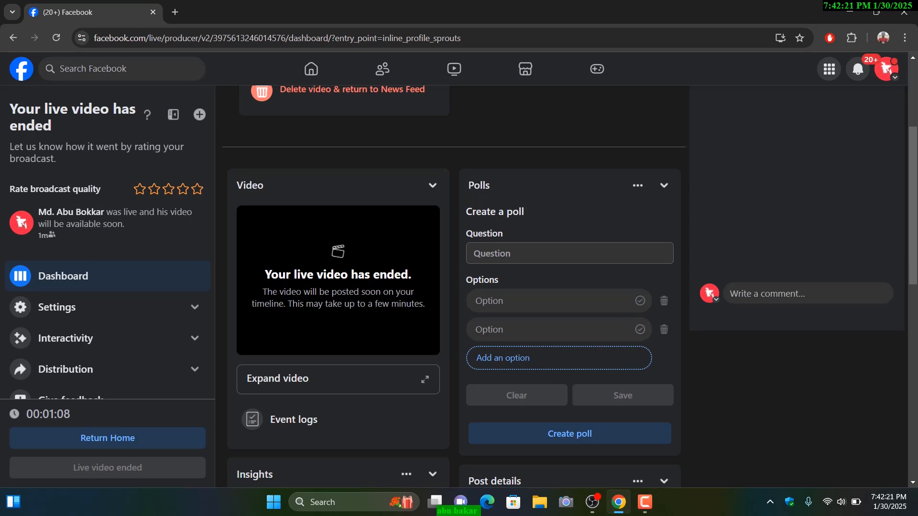
scroll(336, 298, up, 3)
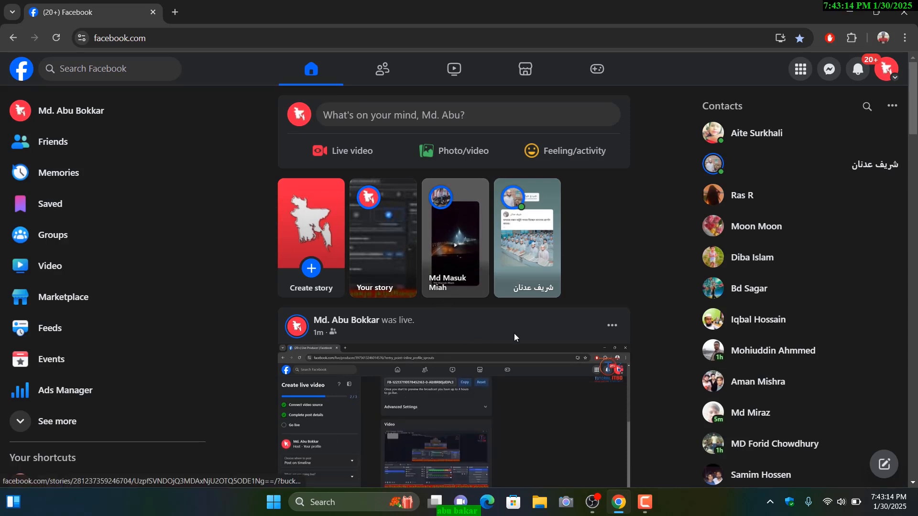
click(593, 499)
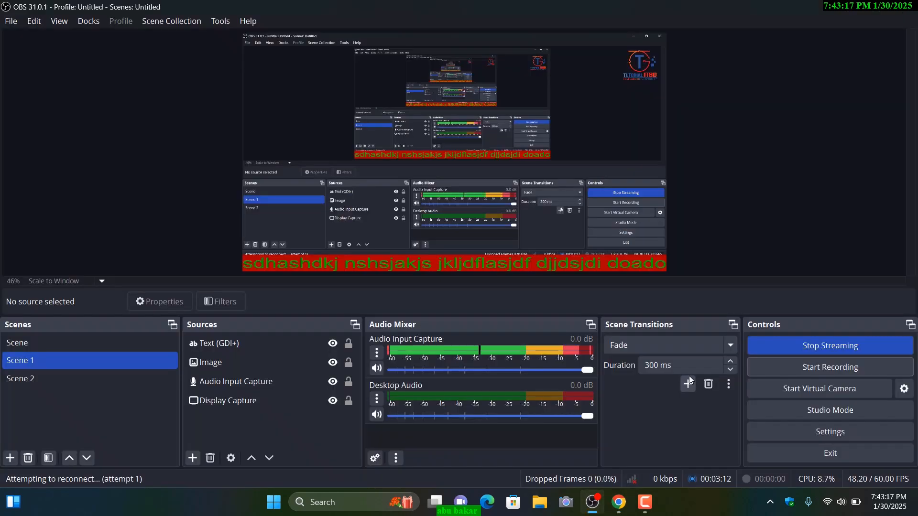
click(821, 348)
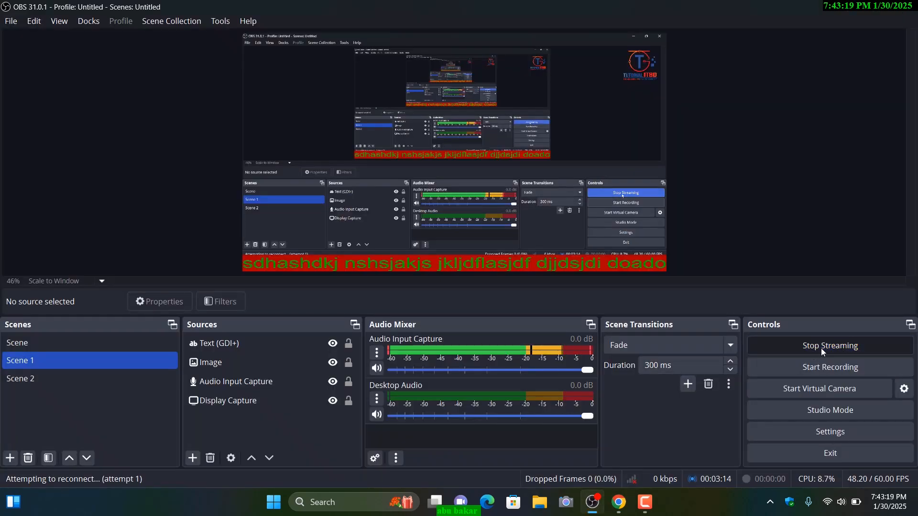